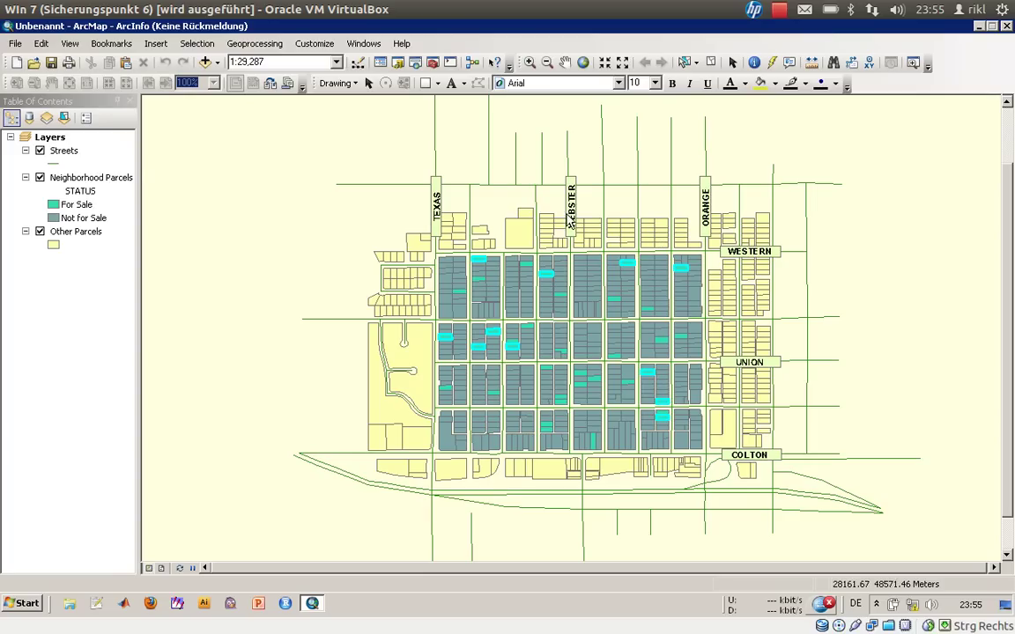
Select the Streets, Neighborhood Parcels and Other Parcels layers in the table of contents.
{"action": "left_click", "coordinate": [73, 152]}
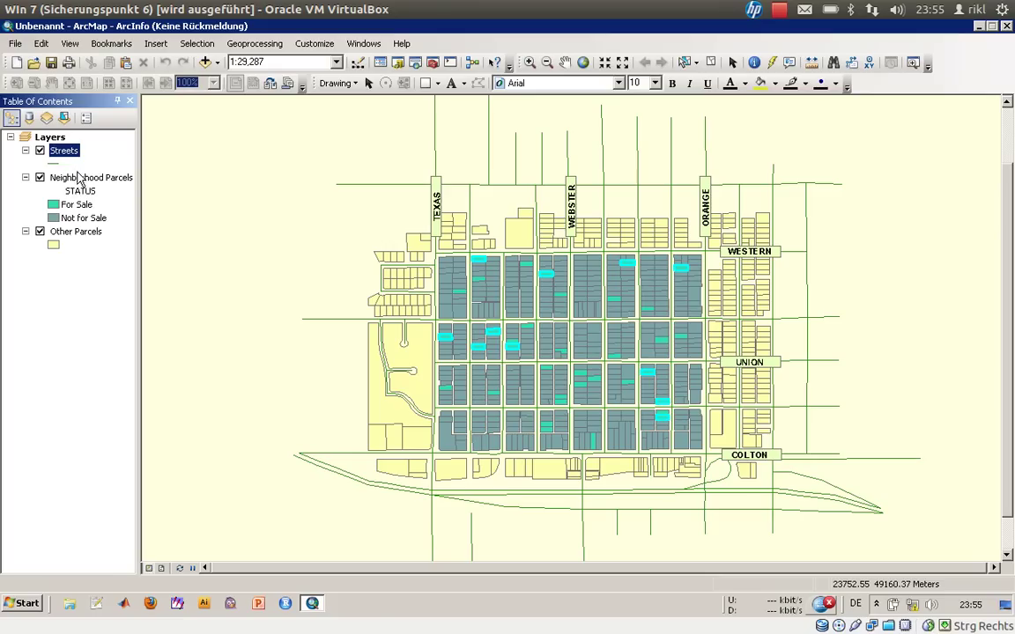
{"action": "left_click", "coordinate": [77, 177]}
{"action": "left_click", "coordinate": [74, 232]}
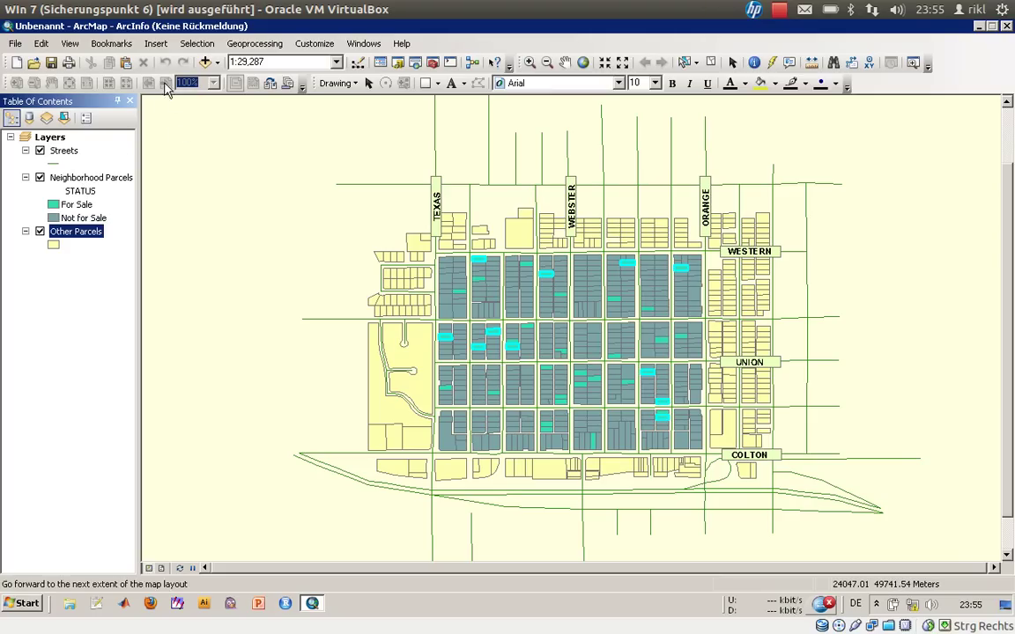
Start the Report Wizard from View > Reports > Create Report.
{"action": "left_click", "coordinate": [74, 48]}
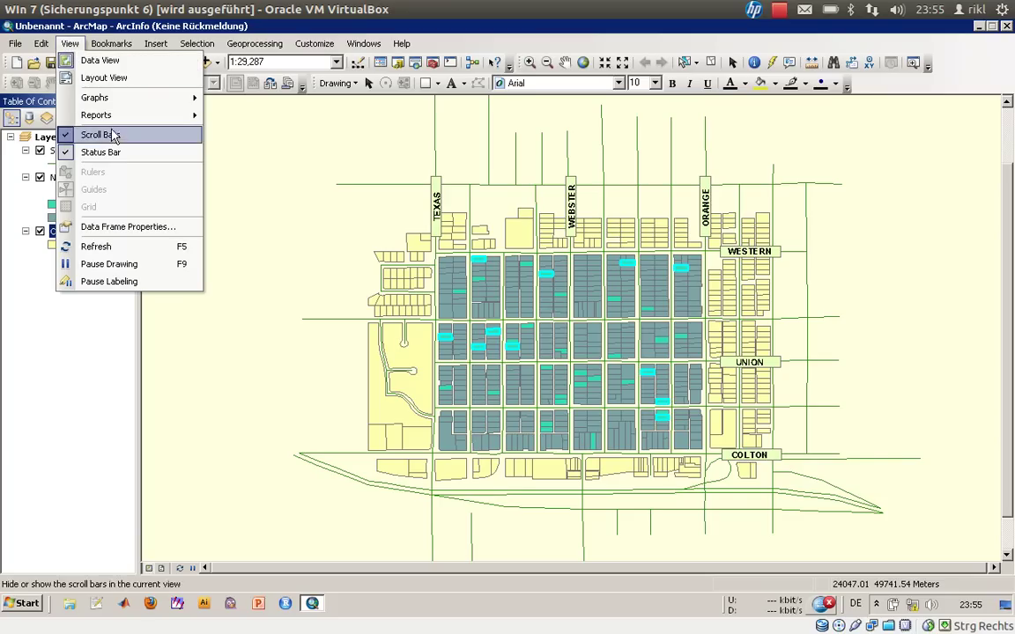
{"action": "mouse_move", "coordinate": [115, 123]}
{"action": "left_click", "coordinate": [230, 115]}
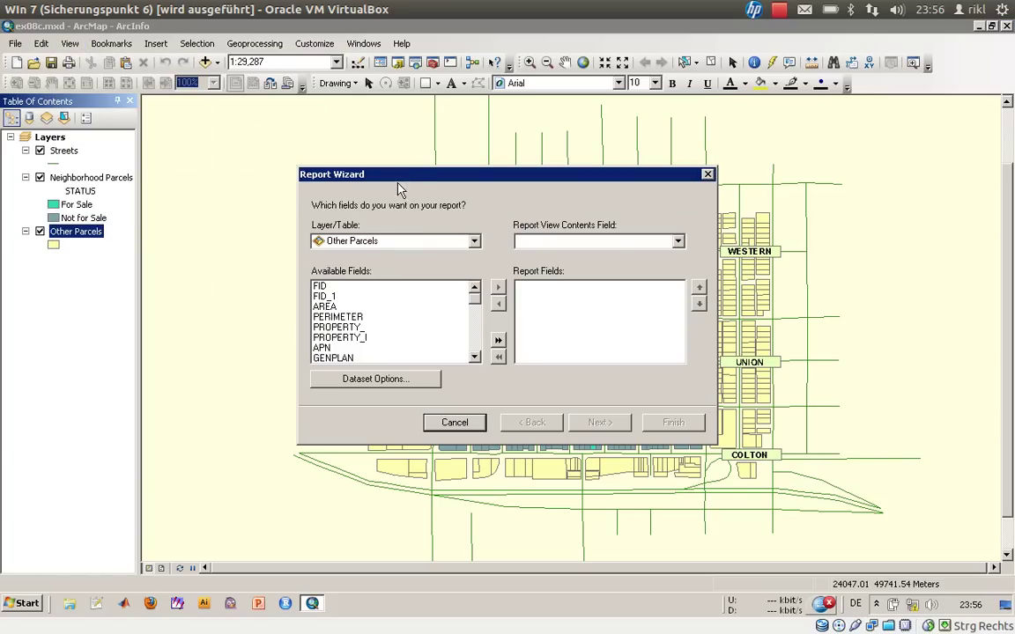
Base the report on Neighborhood Parcels and pick the ADDRESS field.
{"action": "left_click", "coordinate": [409, 245]}
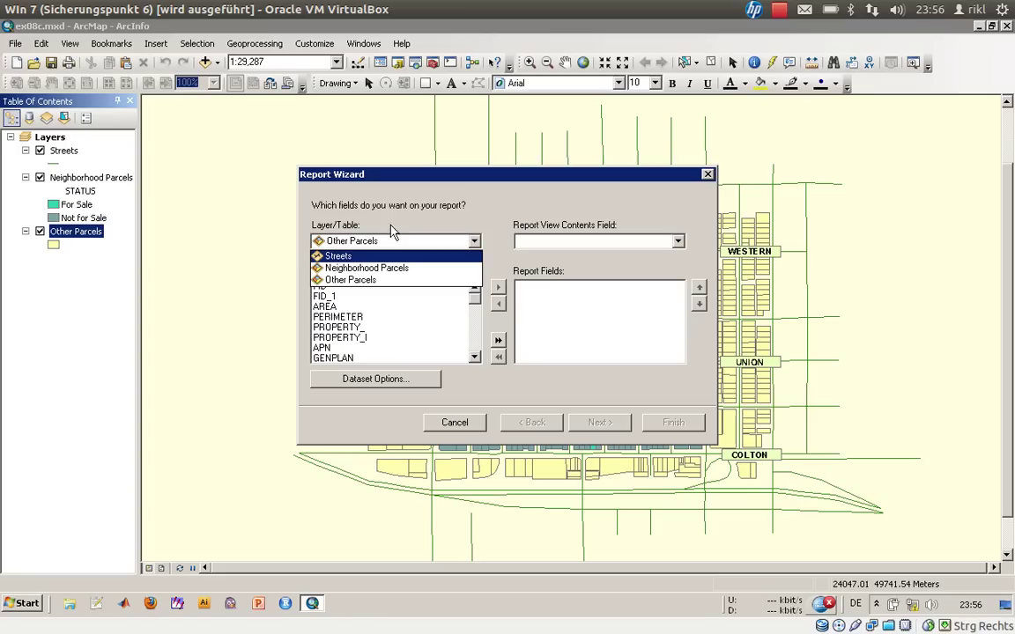
{"action": "left_click", "coordinate": [390, 177]}
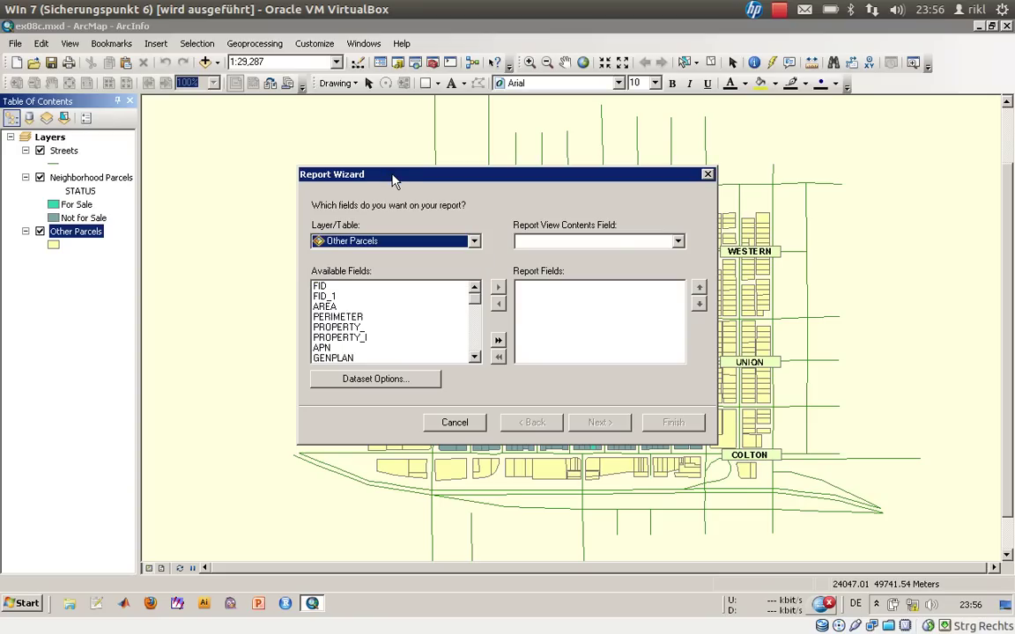
{"action": "left_click", "coordinate": [398, 241]}
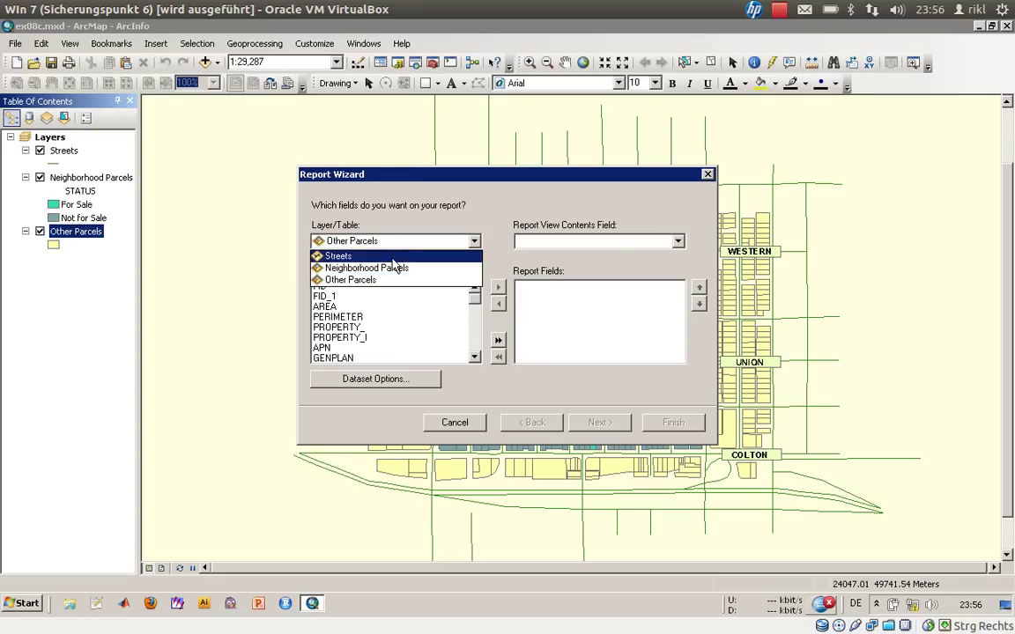
{"action": "left_click", "coordinate": [396, 268]}
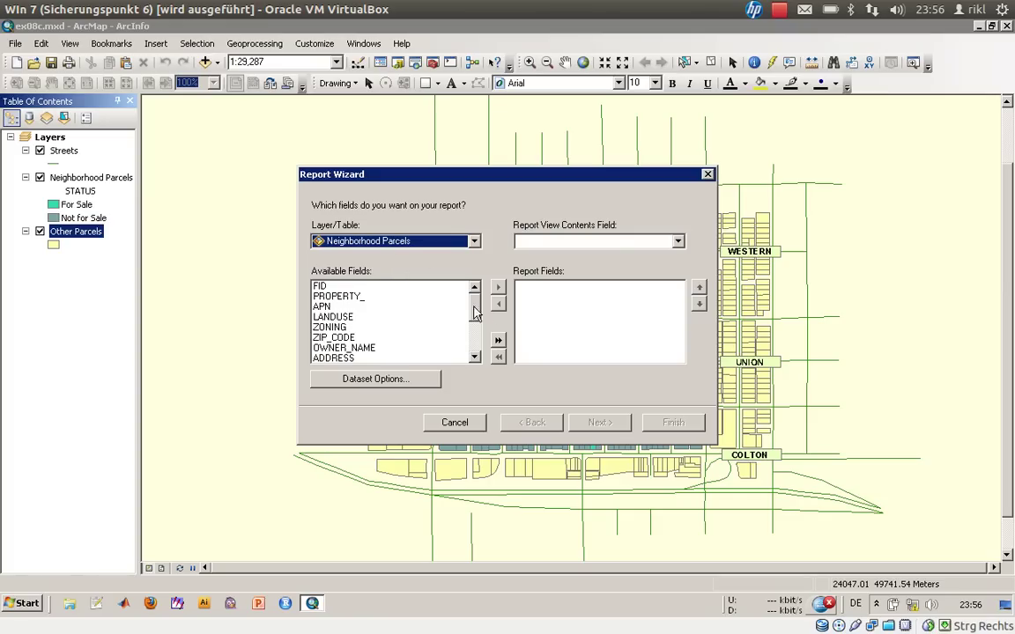
{"action": "left_click_drag", "start_coordinate": [474, 313], "coordinate": [474, 317]}
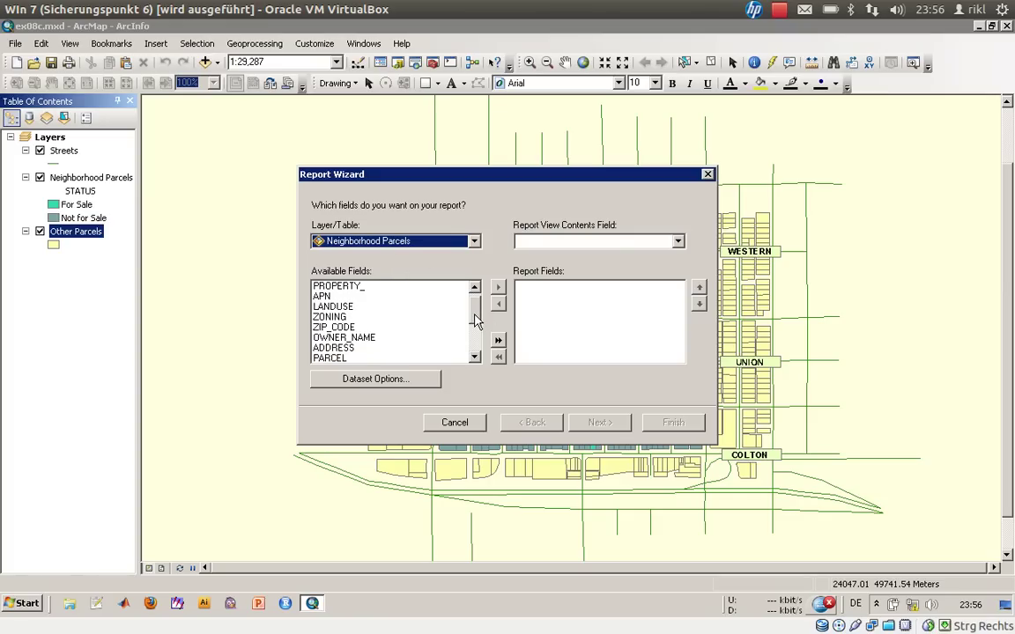
{"action": "left_click", "coordinate": [414, 347]}
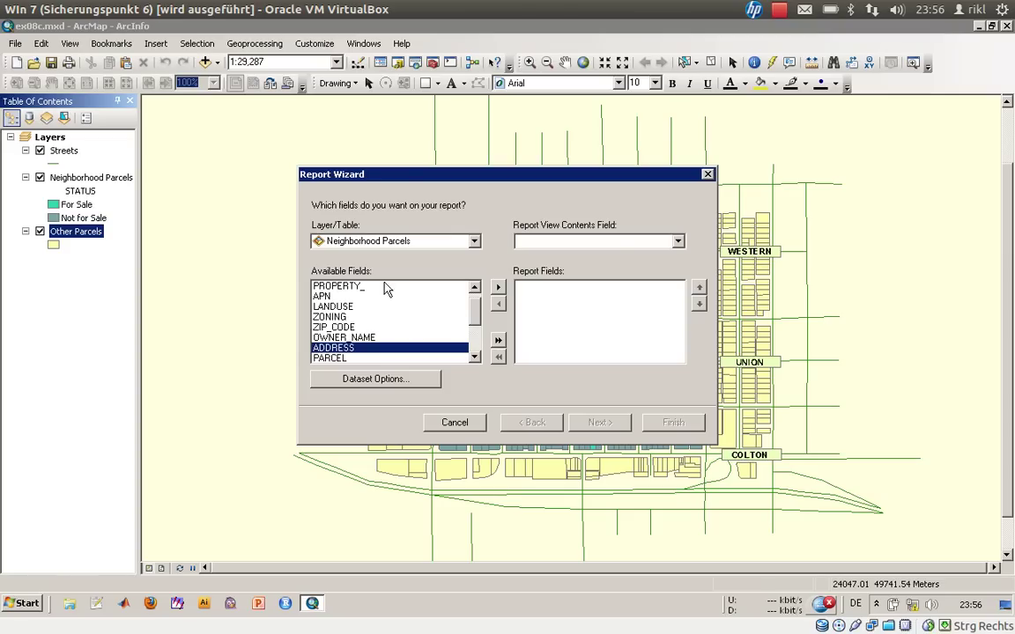
Add ADDRESS, BD_RMS and SALE_PRICE to the report fields.
{"action": "left_click", "coordinate": [499, 290]}
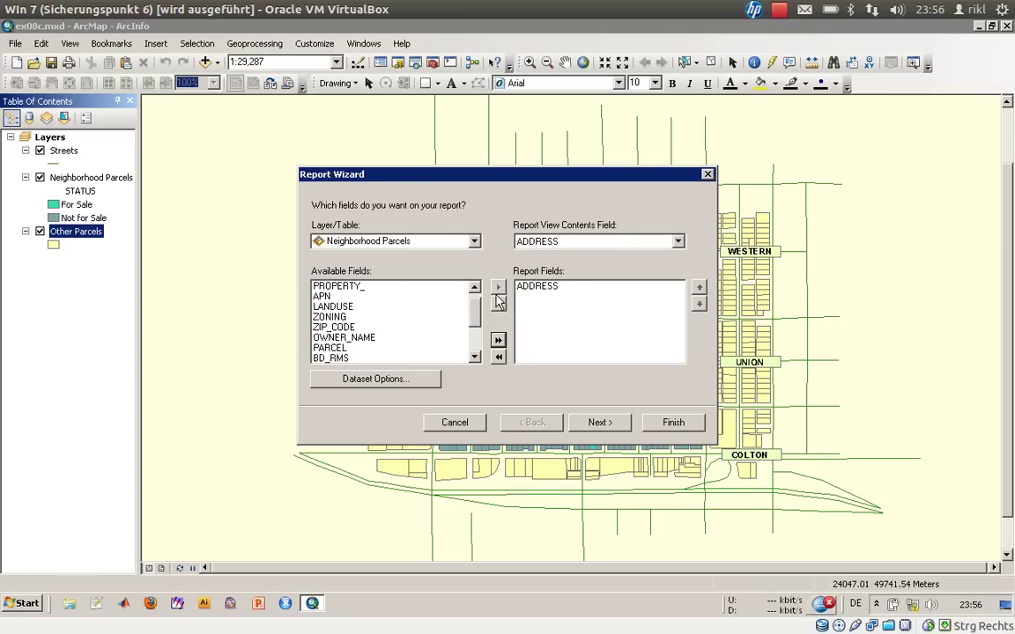
{"action": "left_click_drag", "start_coordinate": [476, 310], "coordinate": [477, 319]}
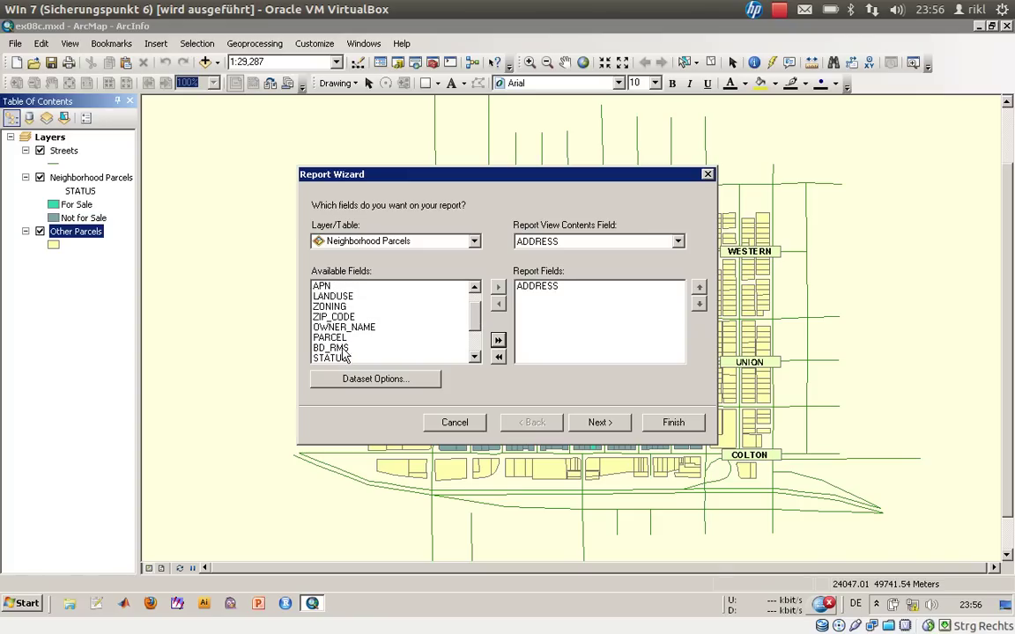
{"action": "left_click", "coordinate": [333, 348]}
{"action": "left_click", "coordinate": [498, 290]}
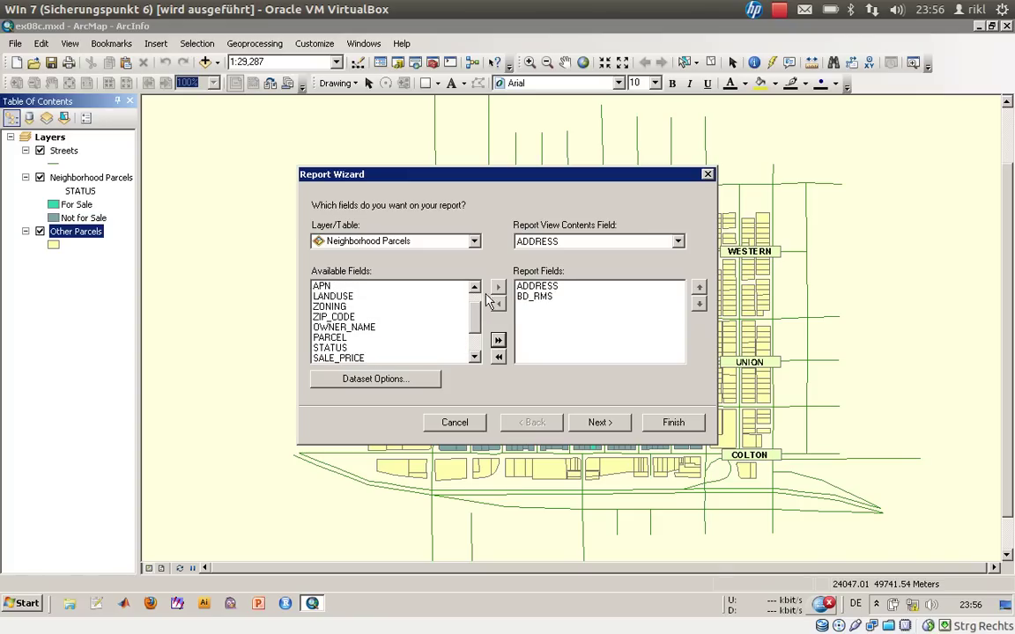
{"action": "scroll", "coordinate": [399, 339], "scroll_direction": "down", "scroll_amount": 2}
{"action": "left_click", "coordinate": [399, 339]}
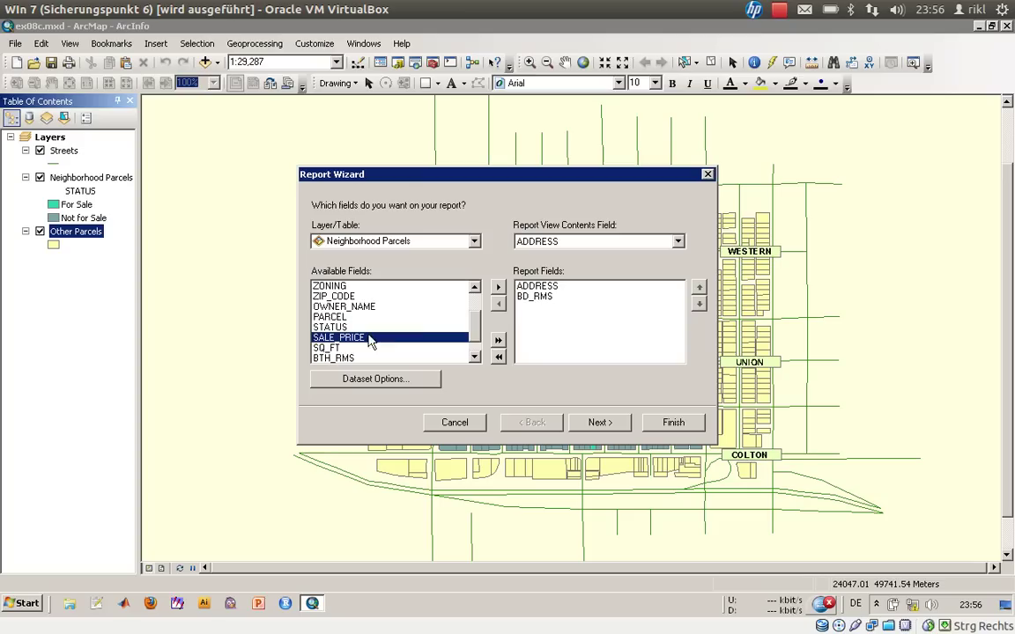
{"action": "left_click", "coordinate": [497, 288]}
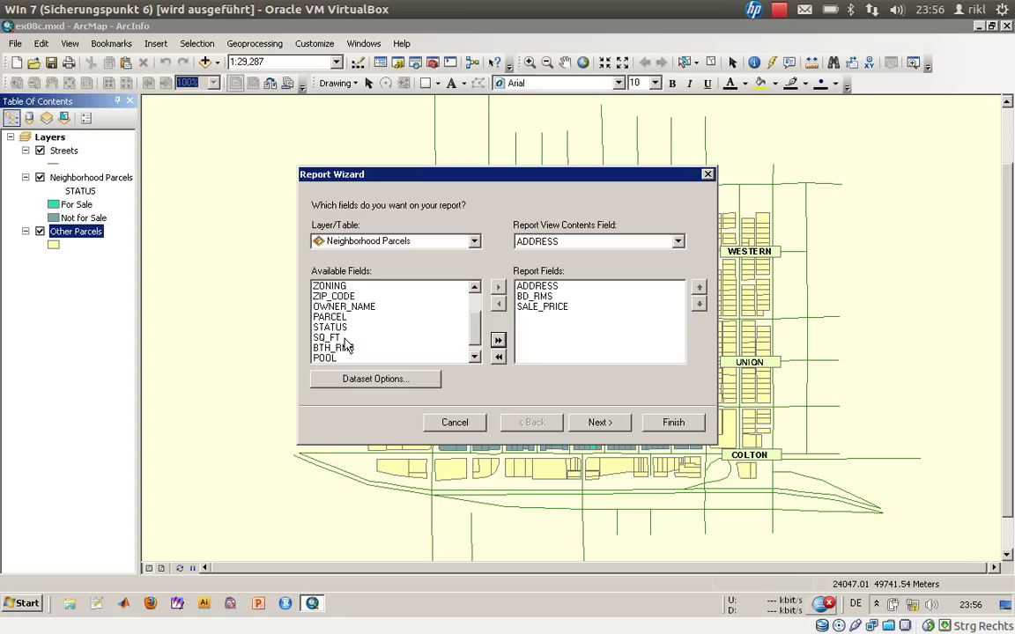
Remove BD_RMS from the report fields, then add SQ_FT and BTH_RMS.
{"action": "left_click", "coordinate": [397, 339]}
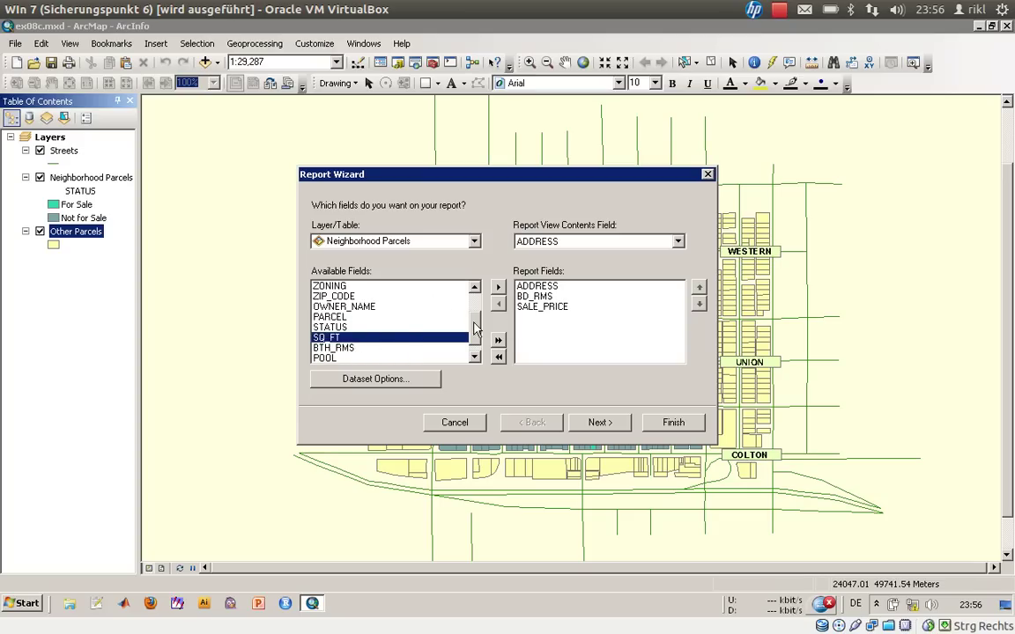
{"action": "left_click", "coordinate": [536, 297]}
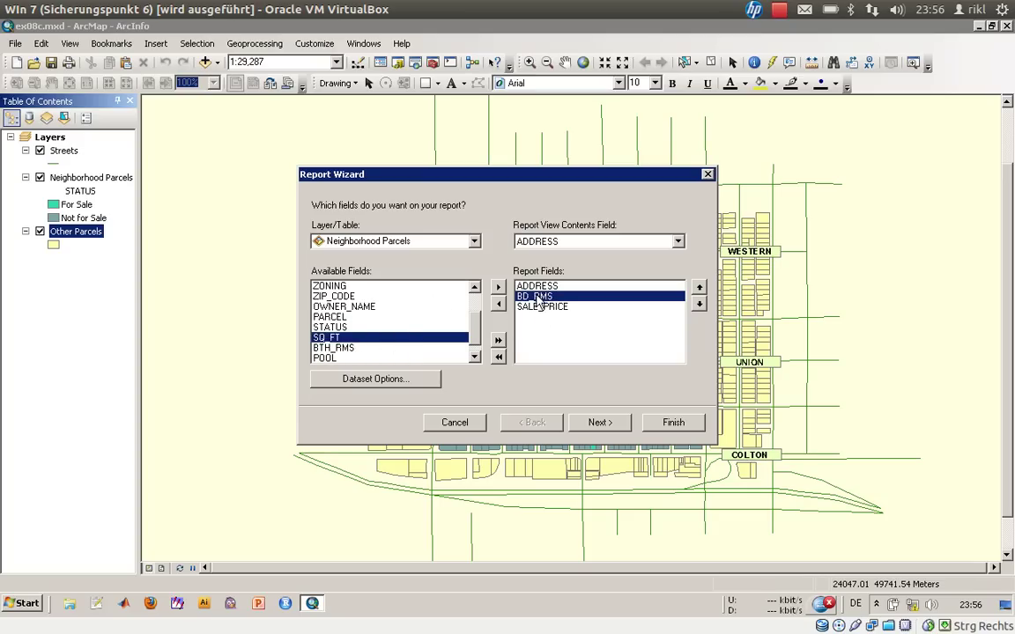
{"action": "left_click", "coordinate": [498, 305]}
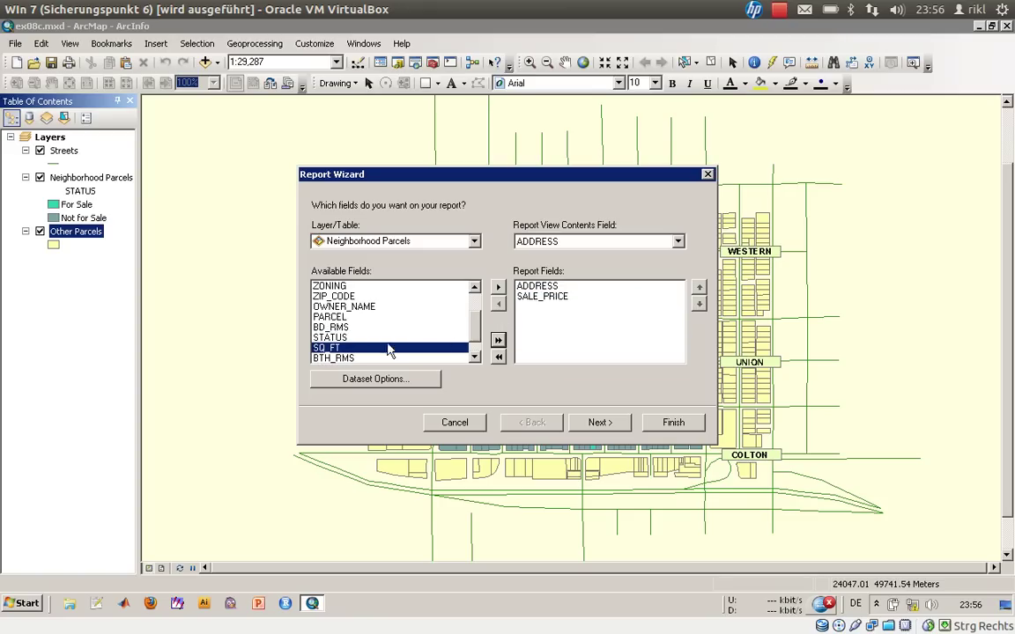
{"action": "left_click", "coordinate": [498, 287]}
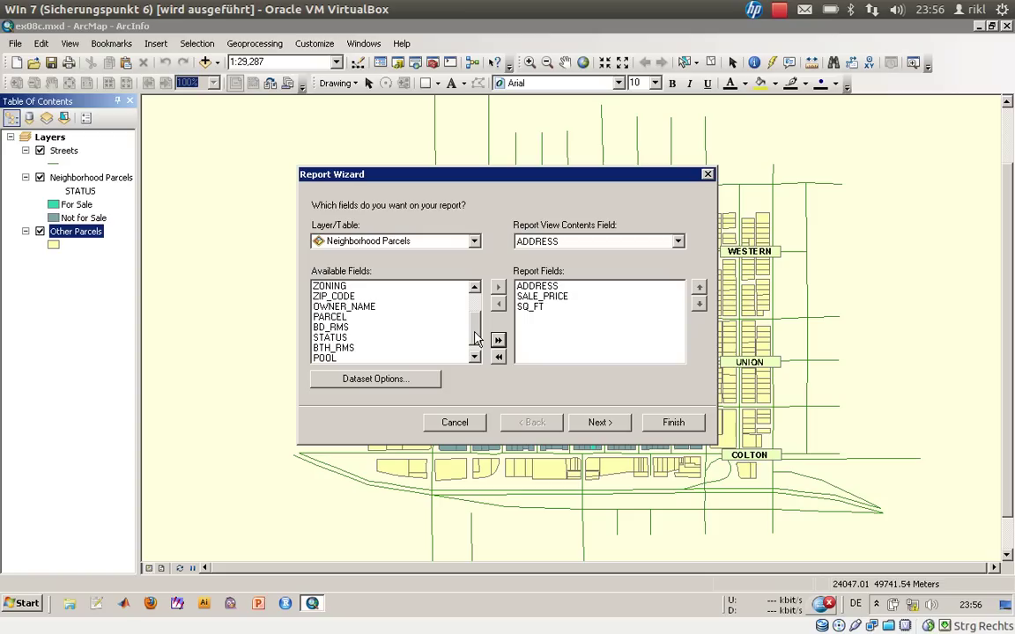
{"action": "left_click", "coordinate": [387, 348]}
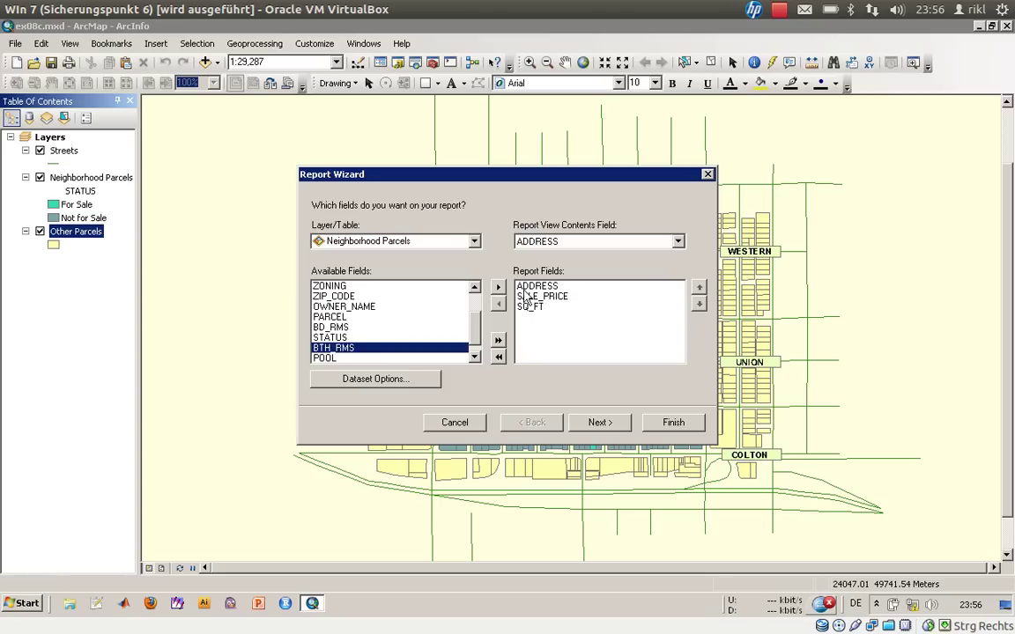
{"action": "left_click", "coordinate": [497, 287]}
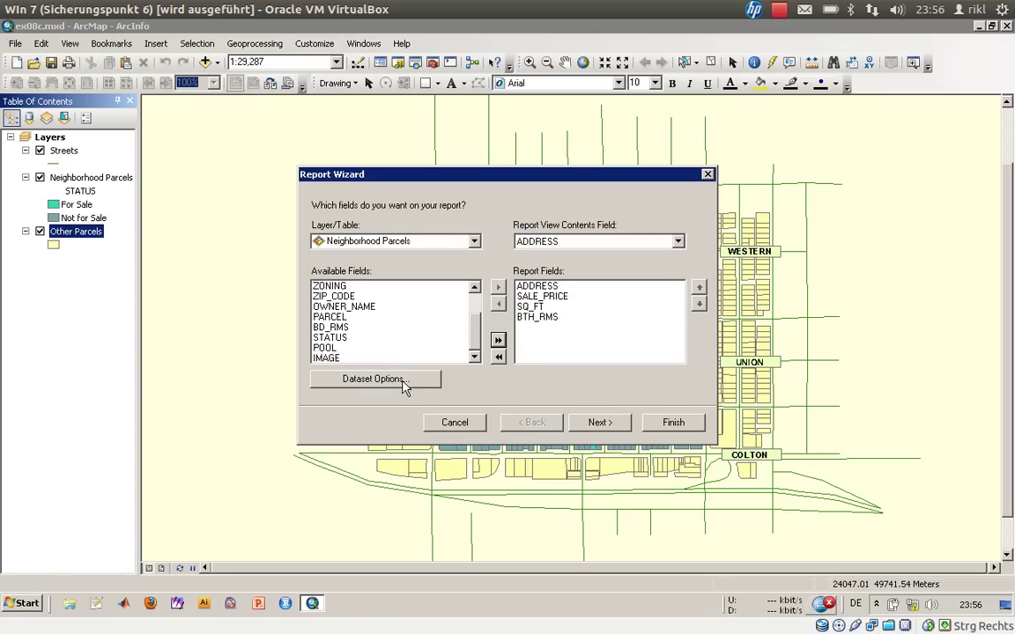
Limit the report to the Selected Set of parcels and advance to the grouping page.
{"action": "left_click", "coordinate": [377, 386]}
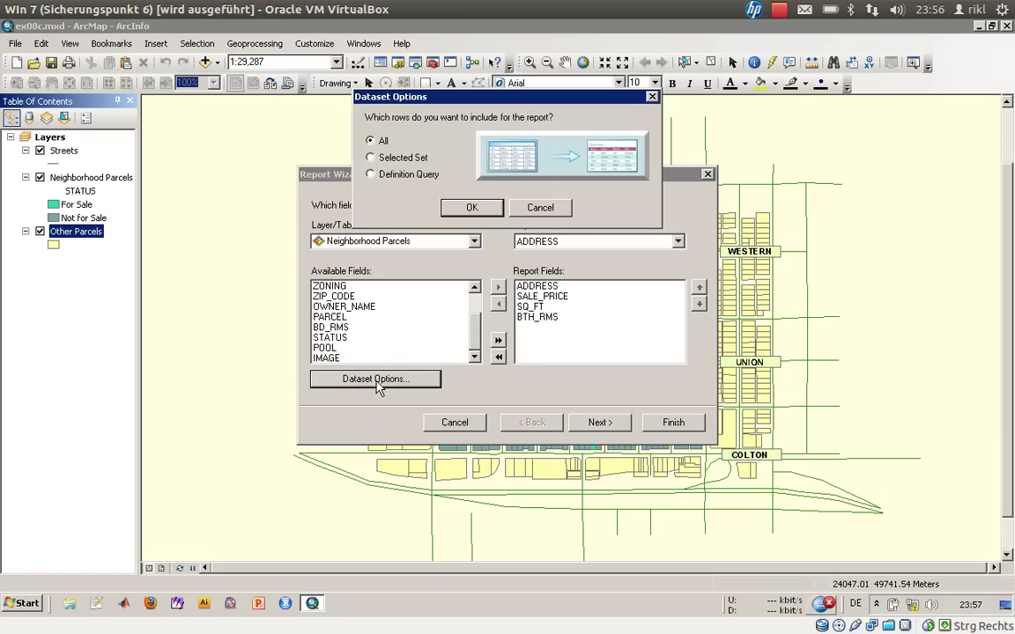
{"action": "left_click_drag", "start_coordinate": [414, 97], "coordinate": [368, 186]}
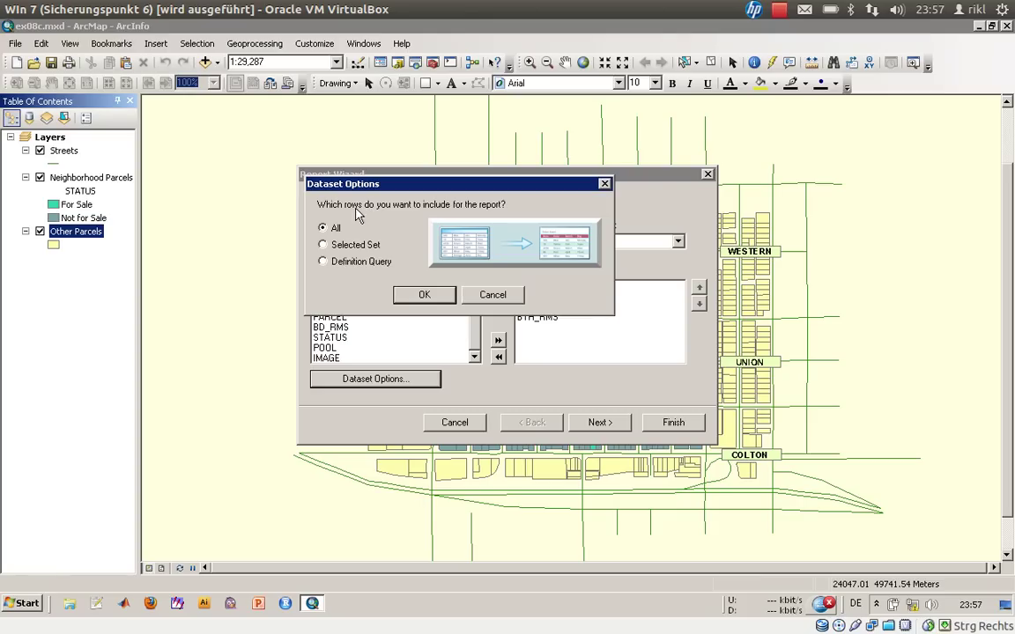
{"action": "left_click", "coordinate": [322, 246]}
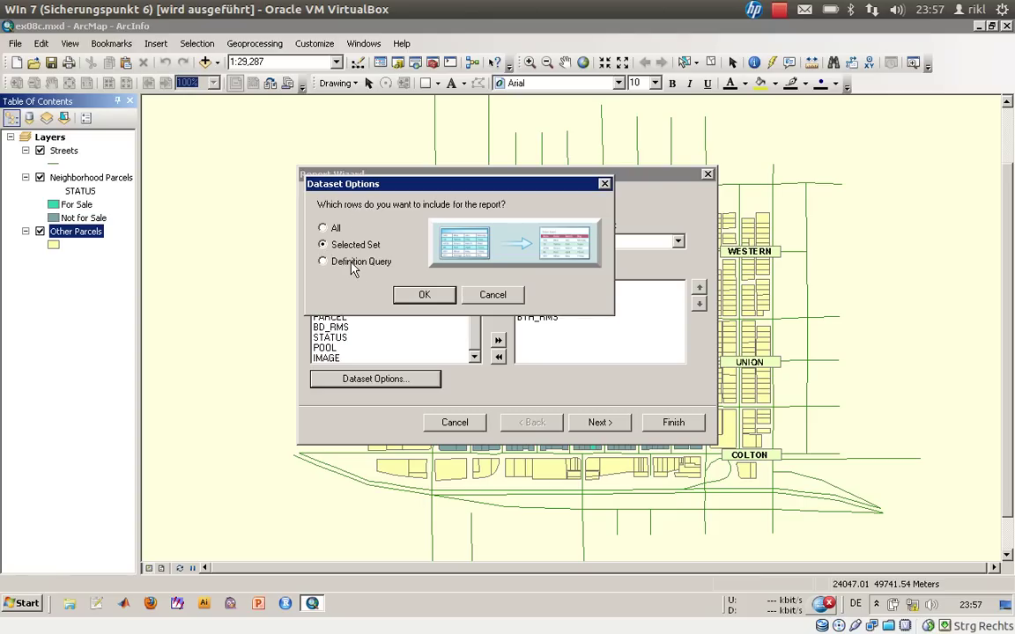
{"action": "left_click", "coordinate": [424, 294]}
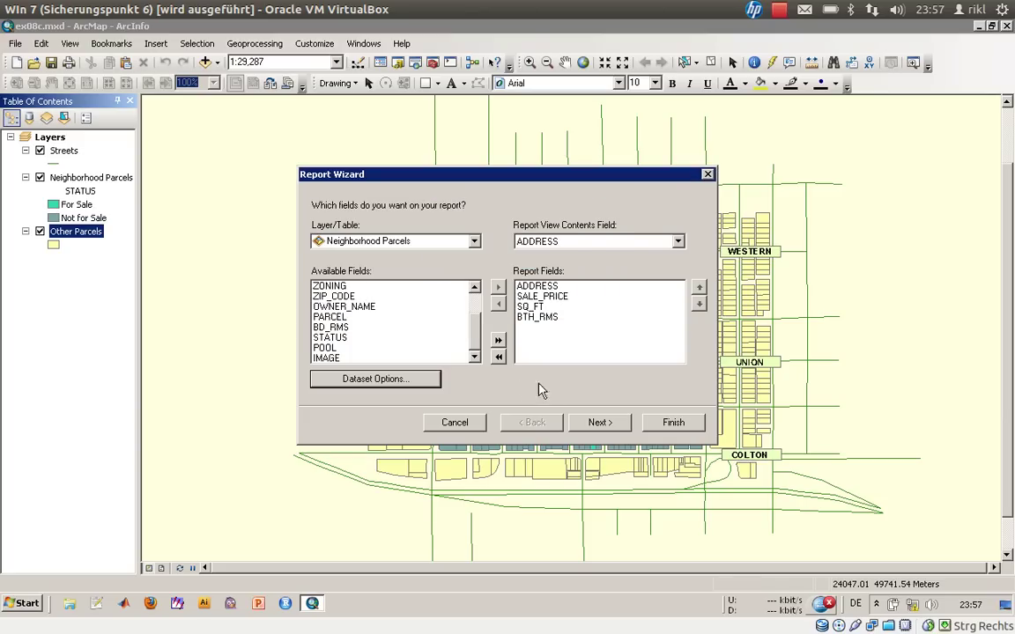
{"action": "left_click", "coordinate": [599, 423]}
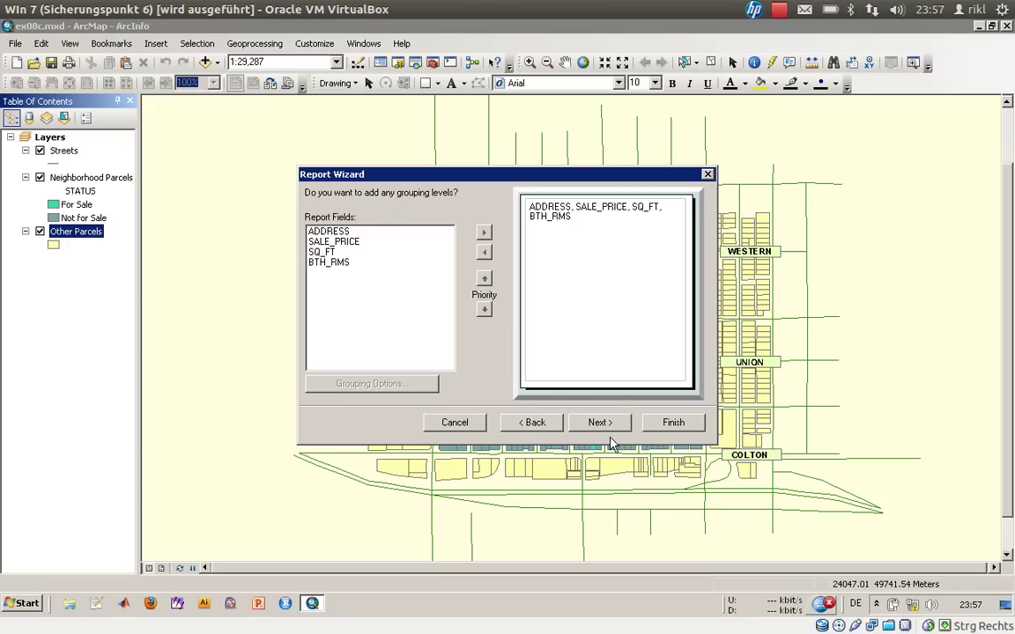
Sort by SALE_PRICE, trying Descending before settling on Ascending order.
{"action": "left_click", "coordinate": [601, 423]}
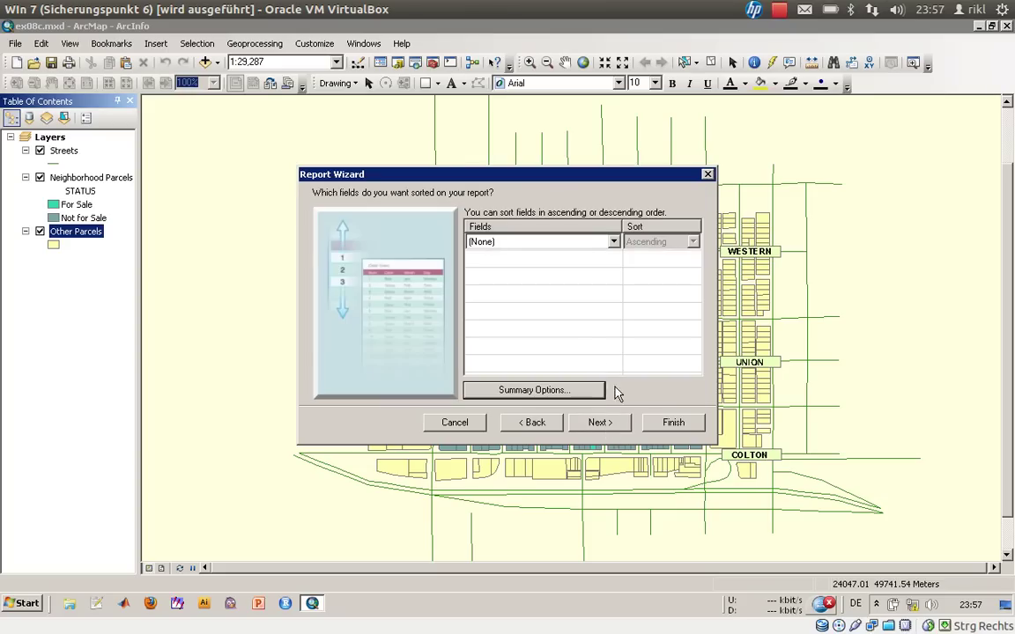
{"action": "left_click", "coordinate": [543, 244]}
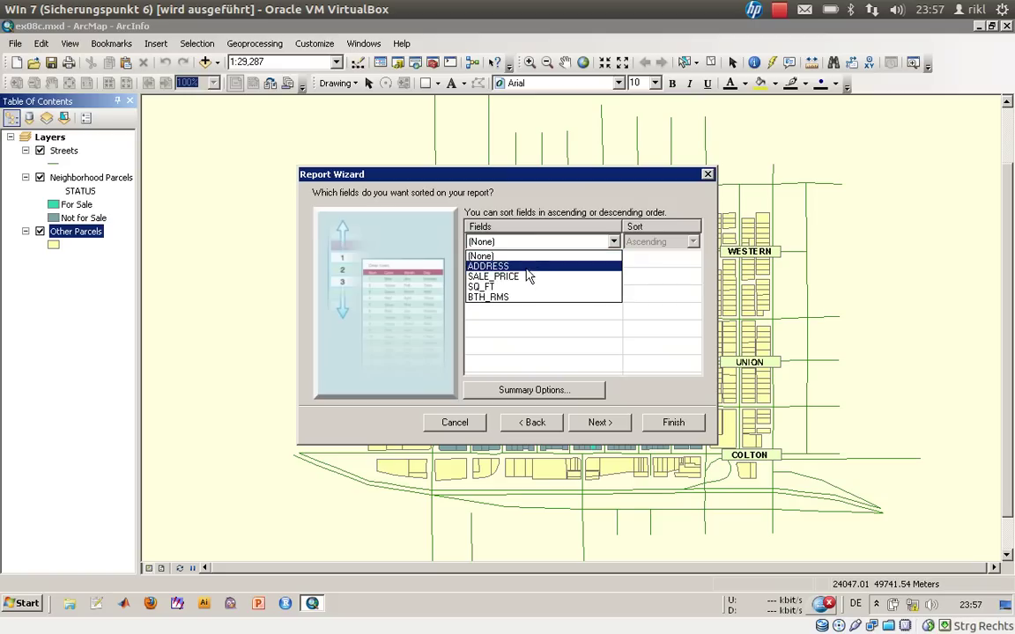
{"action": "left_click", "coordinate": [528, 277]}
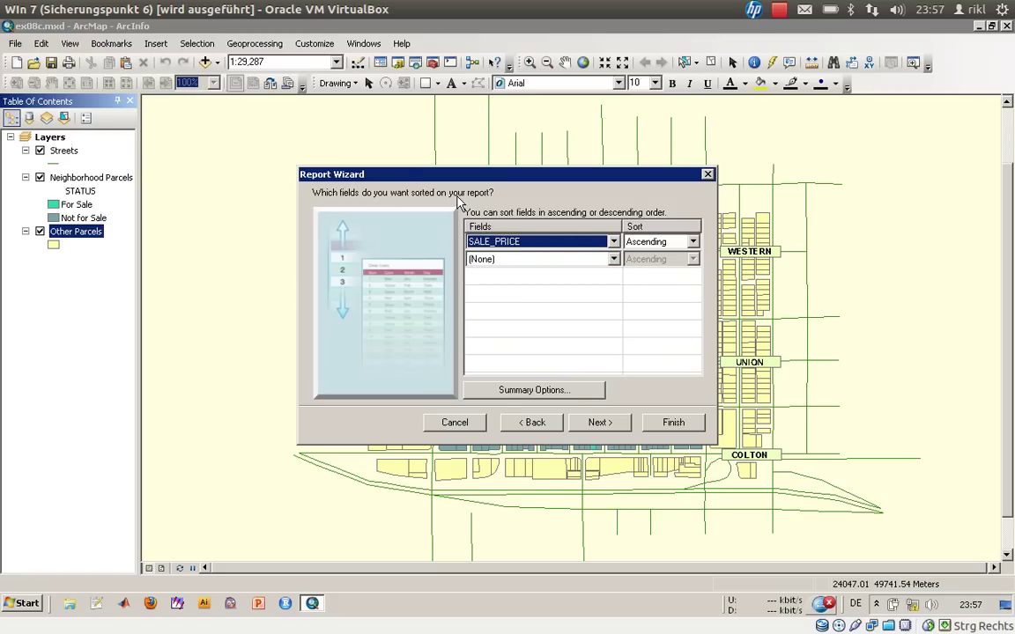
{"action": "left_click", "coordinate": [680, 243]}
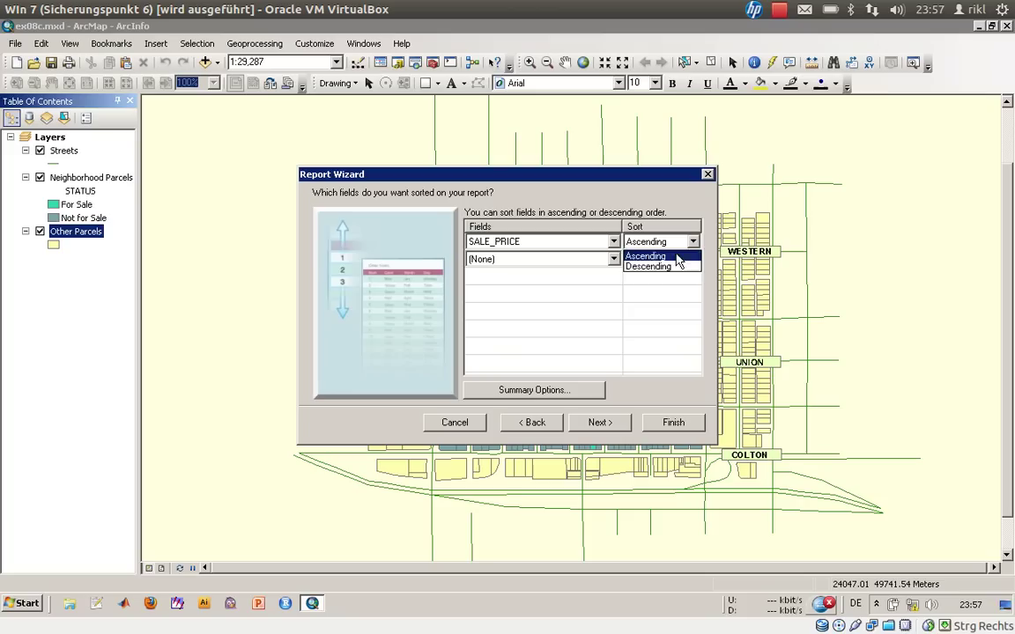
{"action": "left_click", "coordinate": [646, 266]}
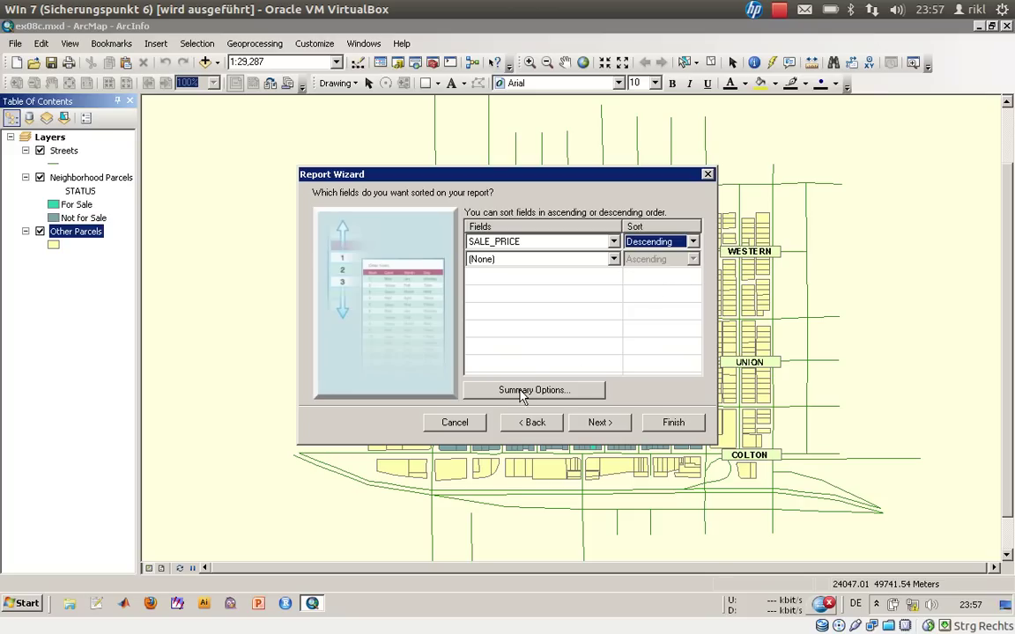
{"action": "left_click", "coordinate": [649, 241]}
{"action": "left_click", "coordinate": [644, 257]}
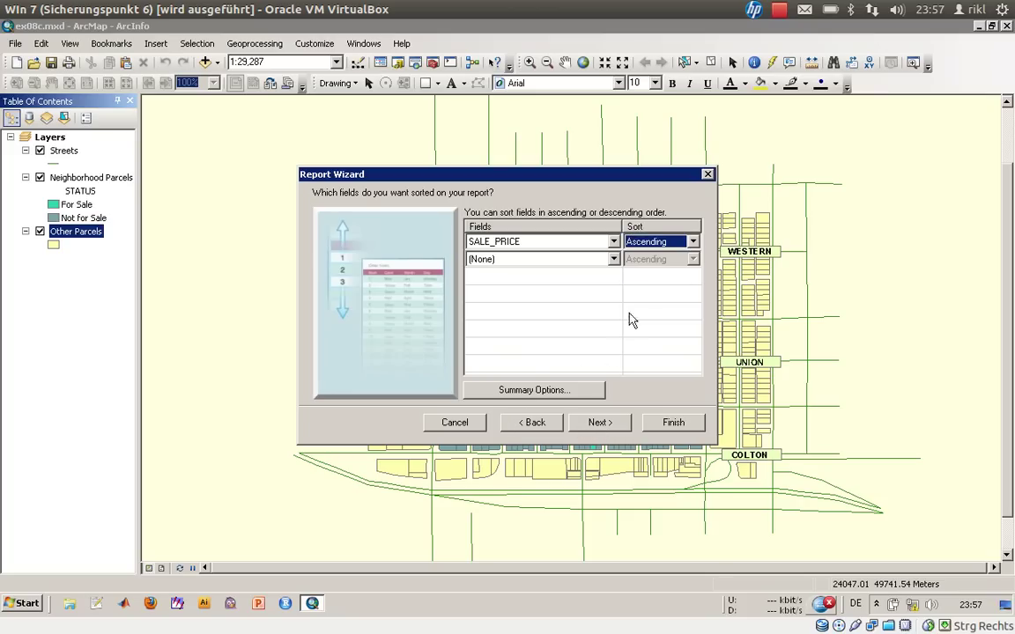
Choose a Stepped layout with Landscape orientation.
{"action": "left_click", "coordinate": [599, 424]}
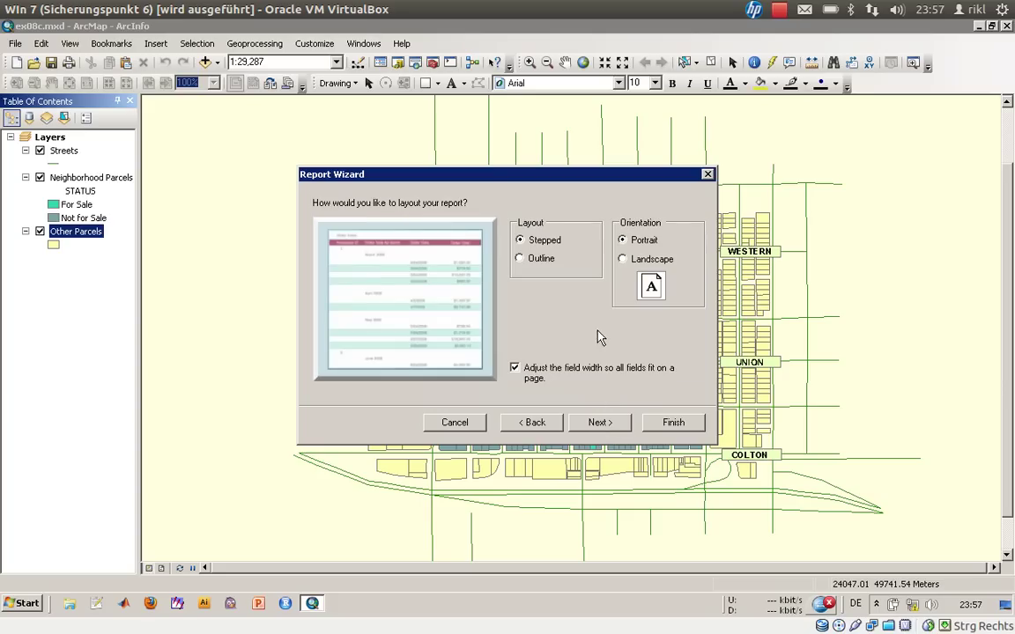
{"action": "left_click", "coordinate": [526, 256]}
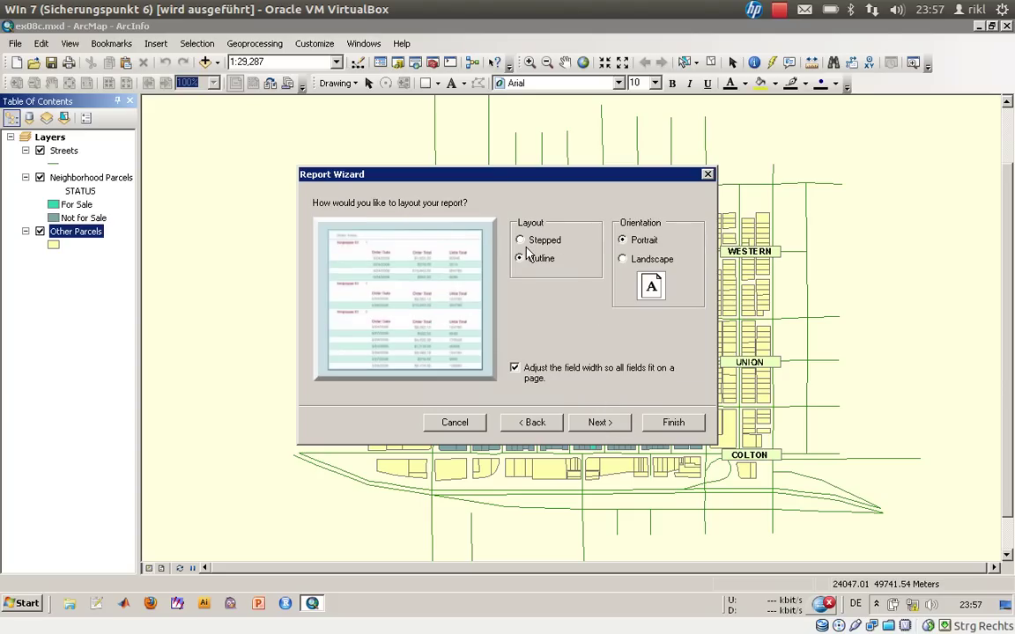
{"action": "left_click", "coordinate": [524, 241]}
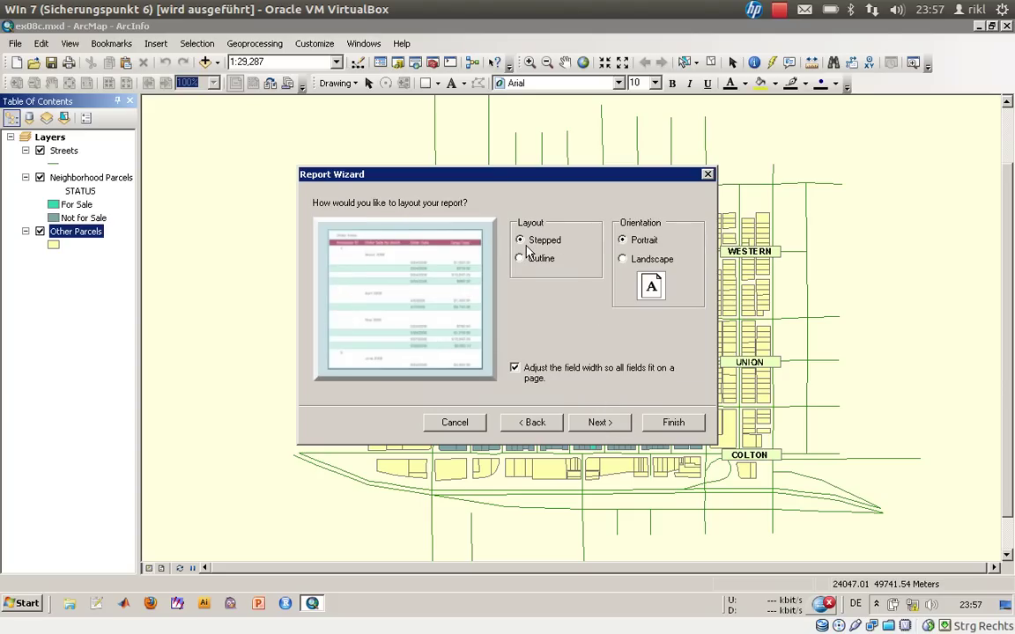
{"action": "left_click", "coordinate": [626, 261]}
{"action": "left_click", "coordinate": [601, 424]}
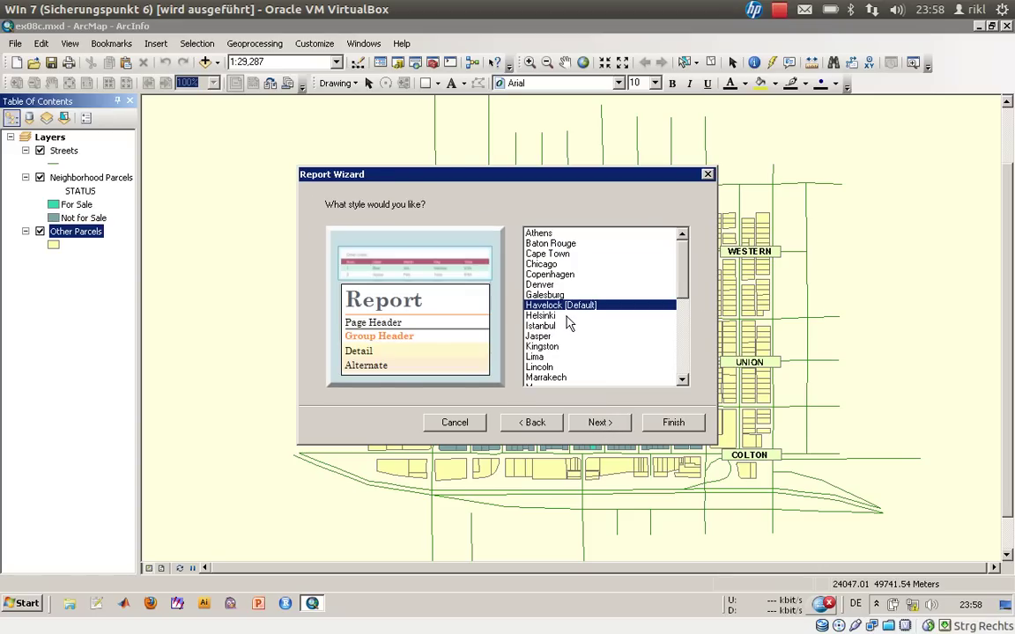
Choose the Helsinki report style.
{"action": "key", "text": "Up"}
{"action": "key", "text": "Down"}
{"action": "key", "text": "Down"}
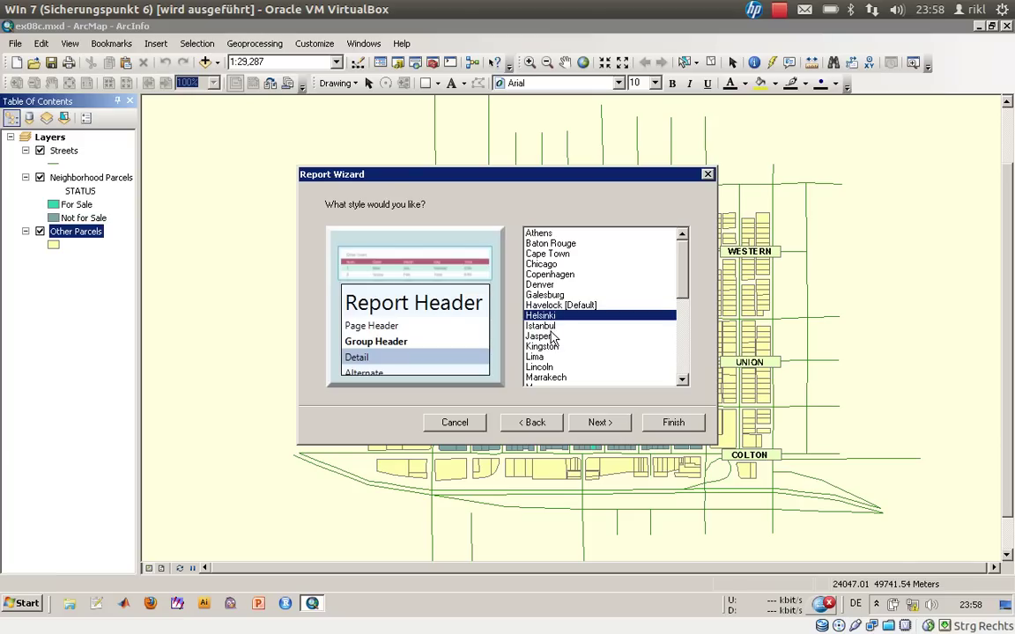
{"action": "key", "text": "Down"}
{"action": "key", "text": "Up"}
{"action": "left_click", "coordinate": [599, 424]}
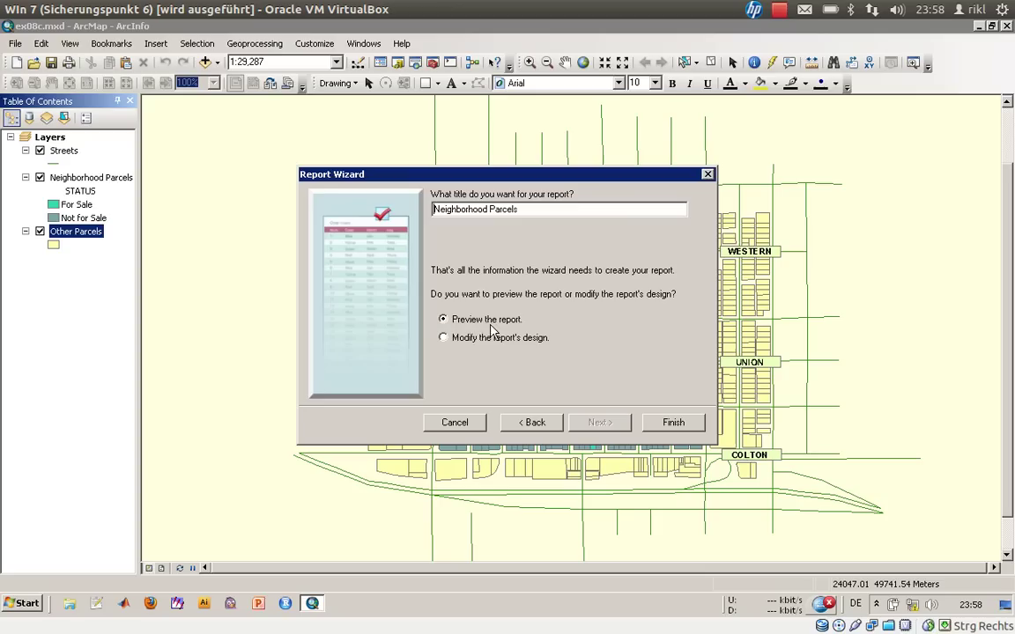
Title the report 'available three bedroom house' and finish the wizard.
{"action": "left_click_drag", "start_coordinate": [524, 210], "coordinate": [362, 194]}
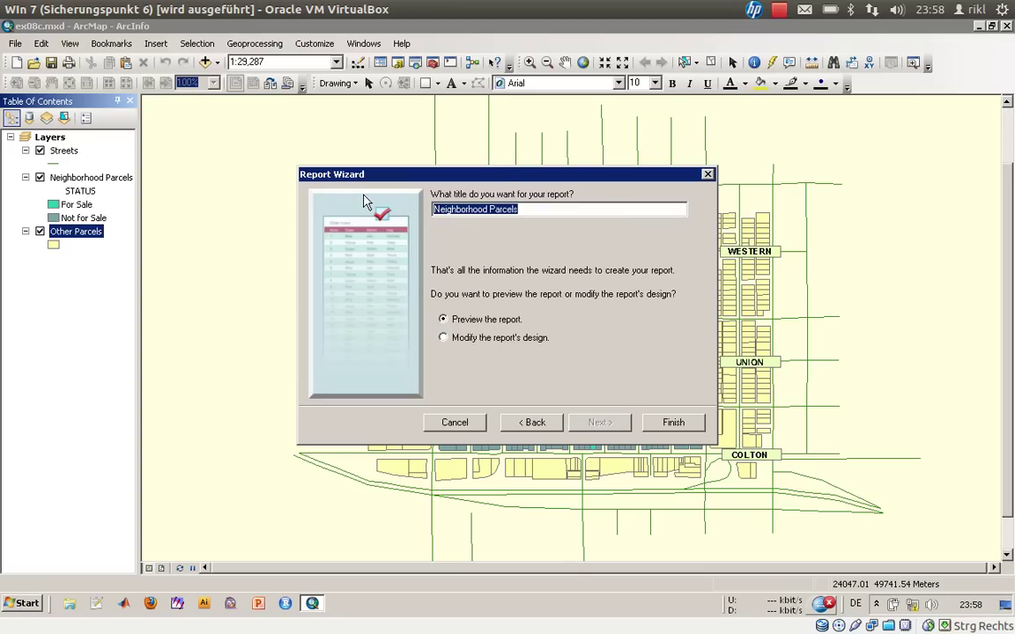
{"action": "type", "text": "t"}
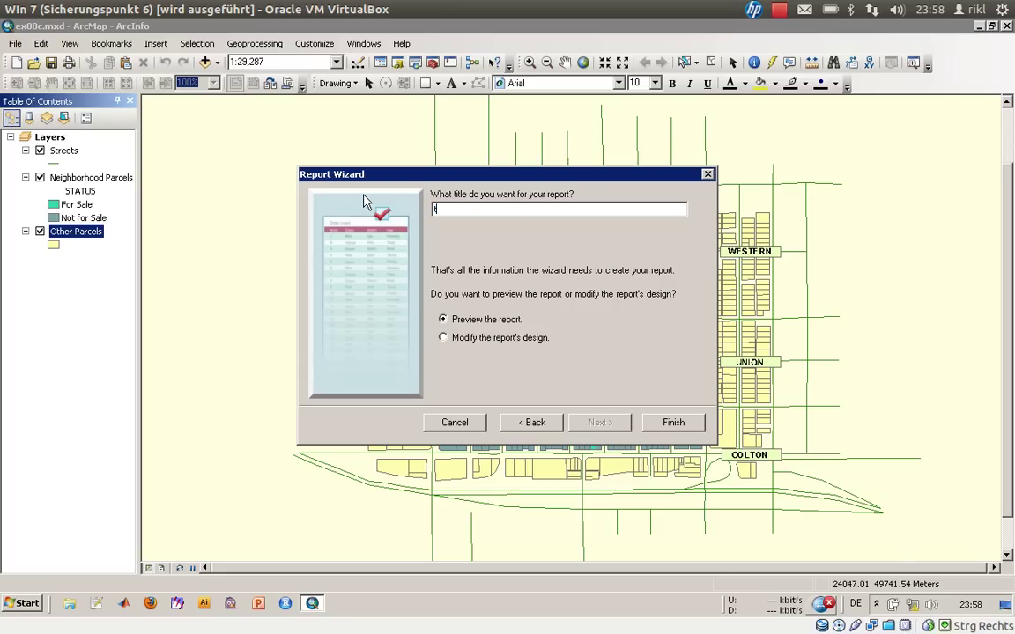
{"action": "type", "text": "hree-bedrooms apartments"}
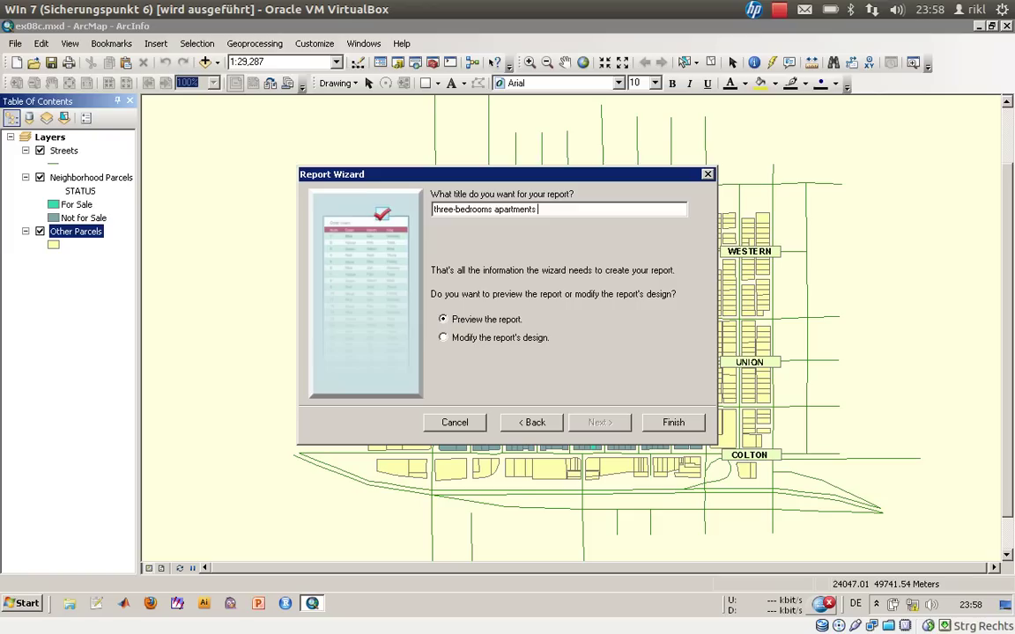
{"action": "type", "text": " available"}
{"action": "left_click_drag", "start_coordinate": [600, 208], "coordinate": [533, 209]}
{"action": "key", "text": "ctrl+c"}
{"action": "key", "text": "BackSpace"}
{"action": "key", "text": "ctrl+v"}
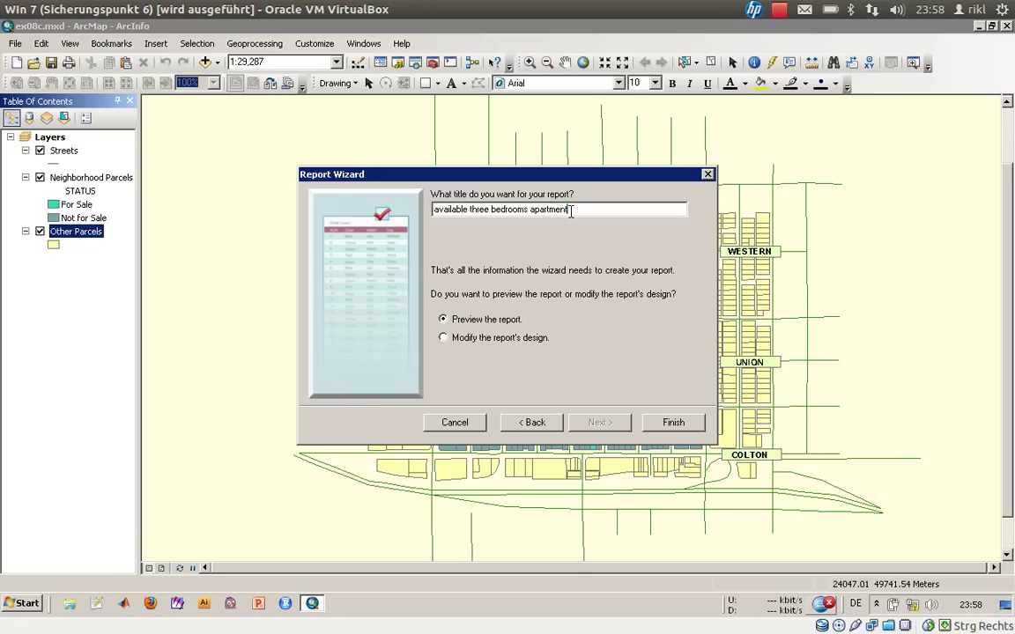
{"action": "key", "text": "BackSpace"}
{"action": "key", "text": "BackSpace"}
{"action": "key", "text": "BackSpace"}
{"action": "key", "text": "BackSpace"}
{"action": "key", "text": "BackSpace"}
{"action": "key", "text": "BackSpace"}
{"action": "key", "text": "BackSpace"}
{"action": "left_click", "coordinate": [527, 209]}
{"action": "key", "text": "BackSpace"}
{"action": "left_click", "coordinate": [671, 424]}
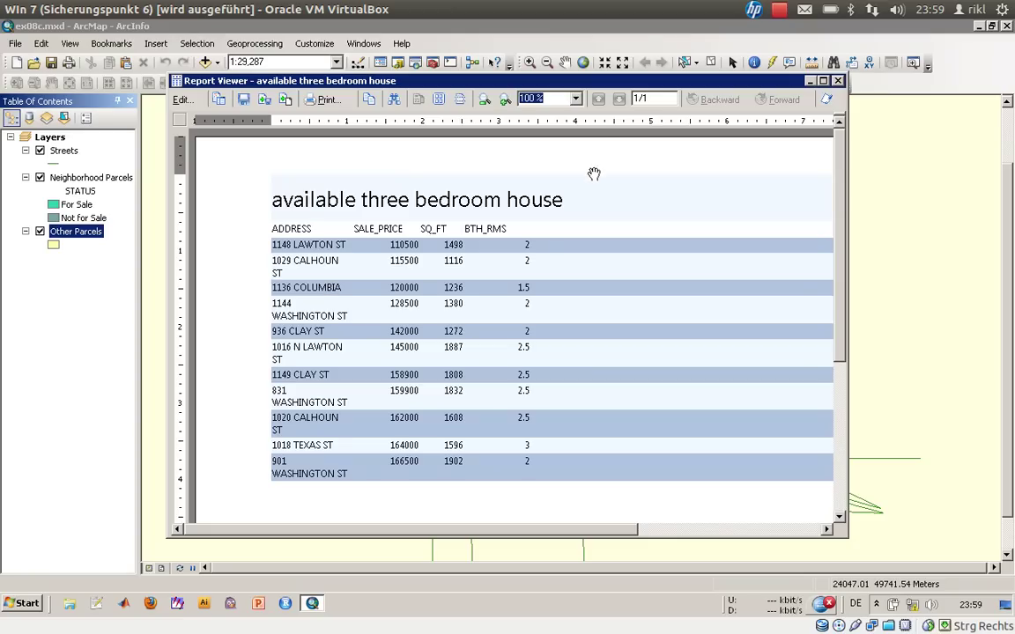
Maximize the Report Viewer to show the 11-parcel report full screen.
{"action": "double_click", "coordinate": [602, 84]}
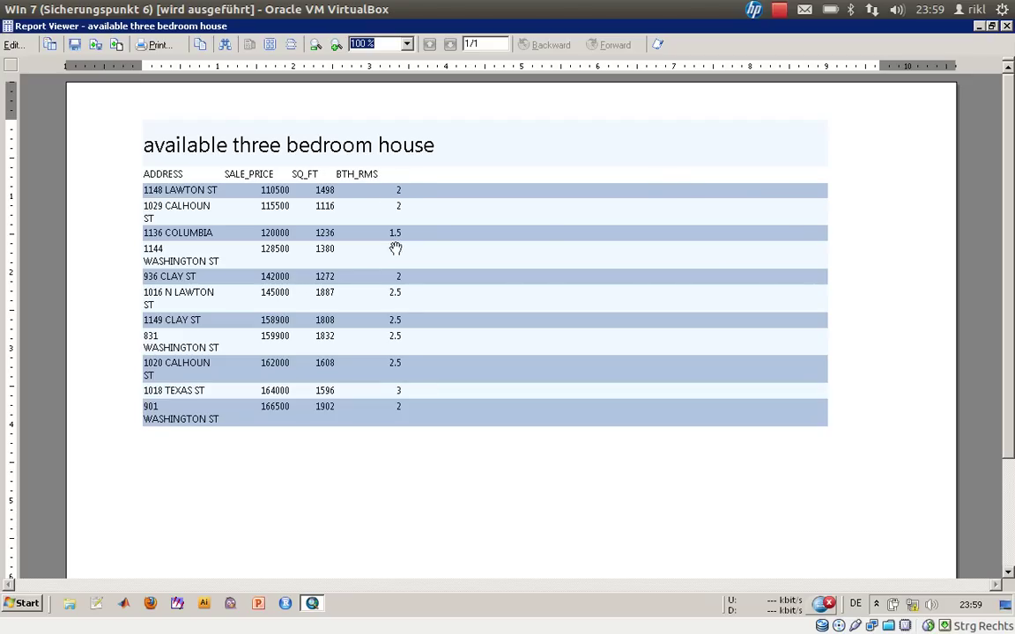
Open the Report Designer and inspect the BTH_RMS heading's Location and Size properties.
{"action": "left_click", "coordinate": [13, 47]}
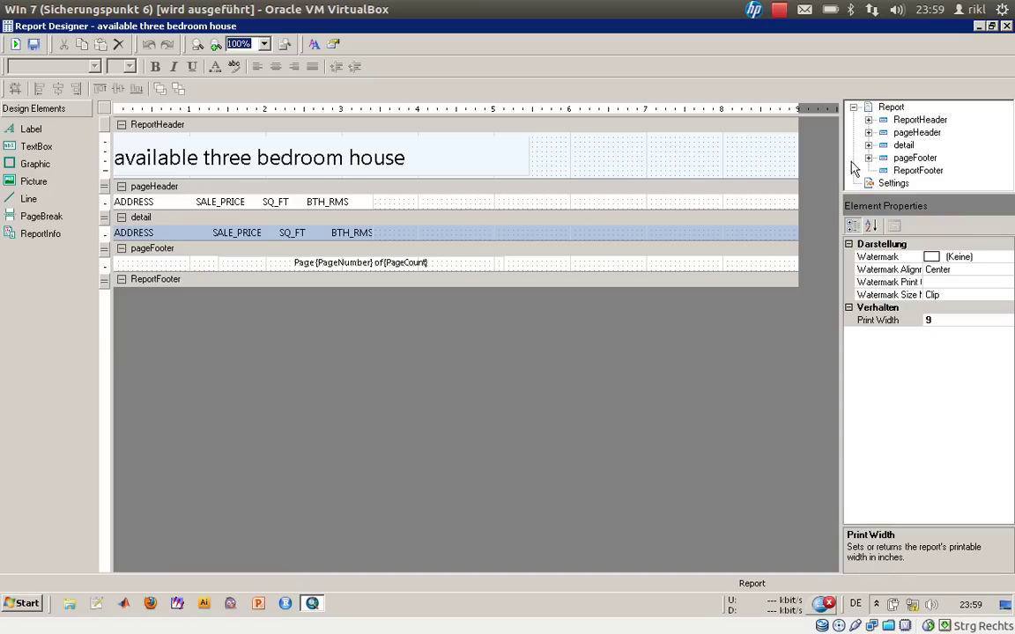
{"action": "left_click", "coordinate": [870, 133]}
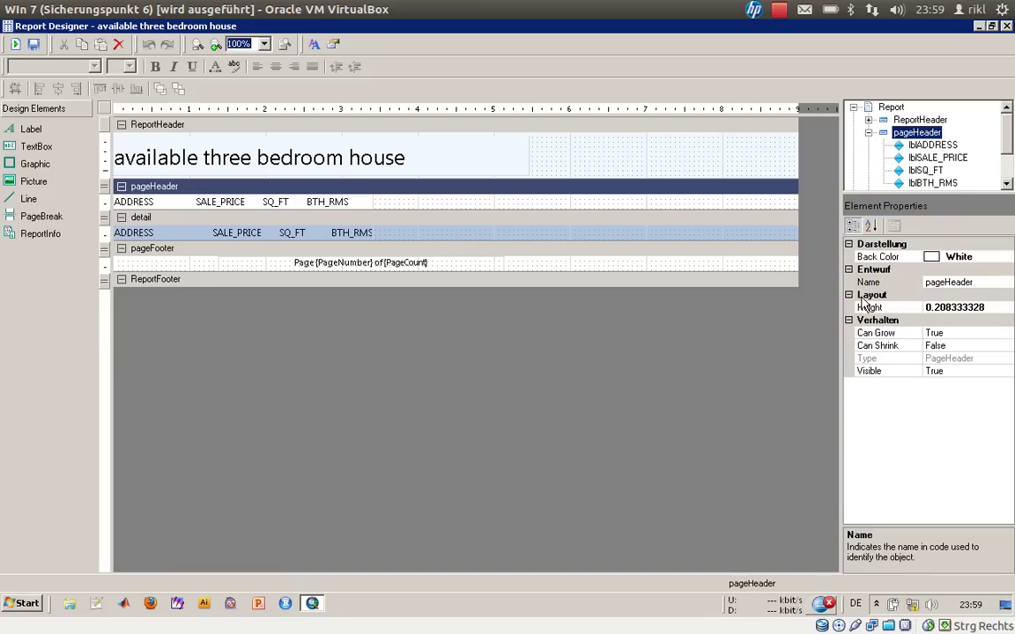
{"action": "left_click", "coordinate": [932, 182]}
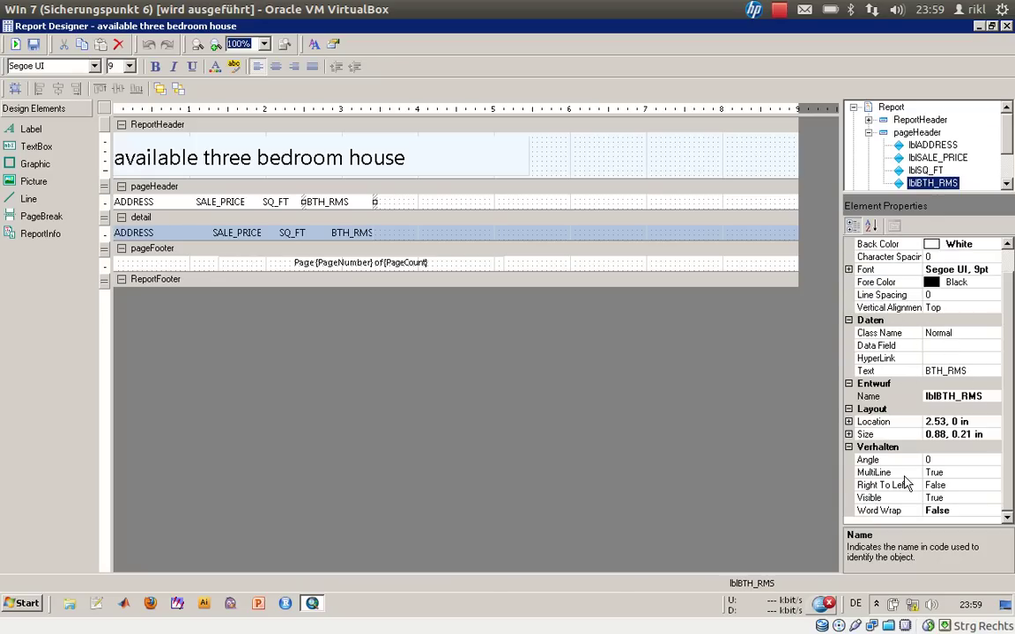
{"action": "left_click", "coordinate": [852, 432]}
{"action": "left_click", "coordinate": [849, 421]}
{"action": "left_click", "coordinate": [848, 459]}
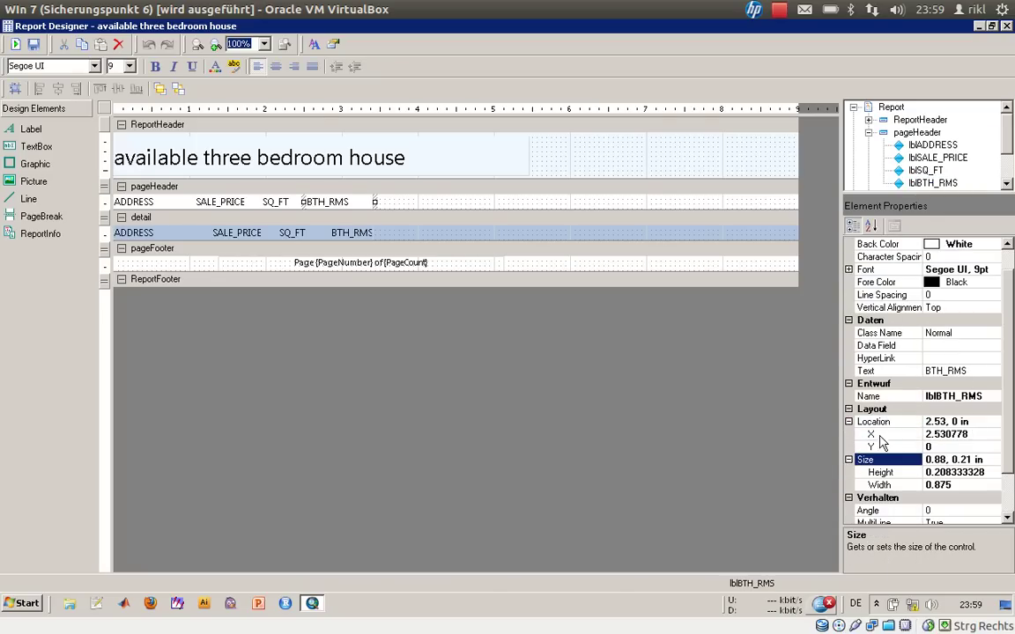
{"action": "left_click", "coordinate": [868, 132]}
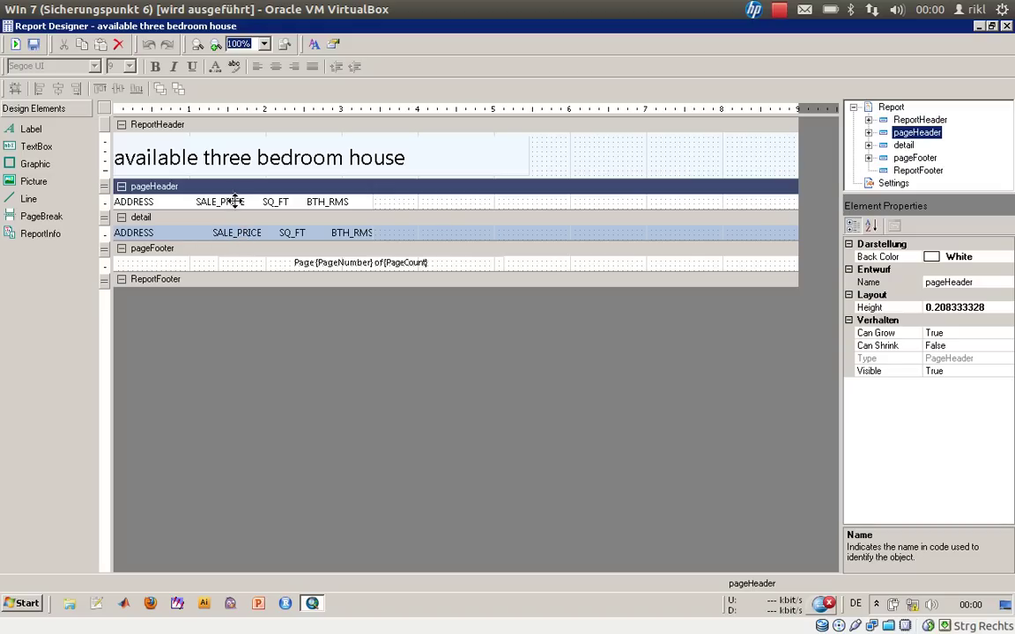
Change the ADDRESS heading's width from 1.07 to 3 inches.
{"action": "left_click", "coordinate": [132, 201]}
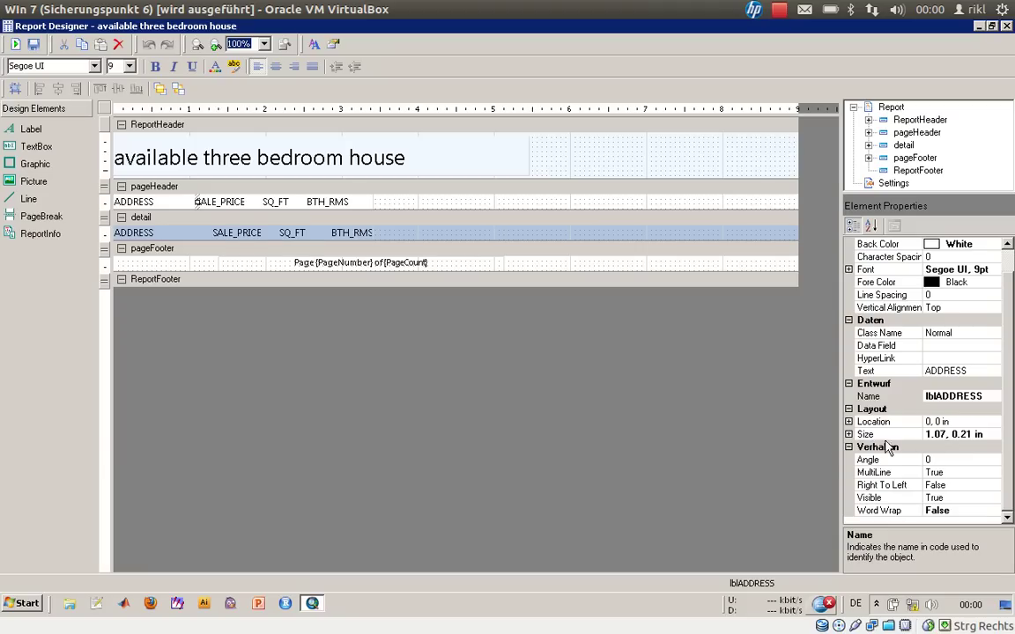
{"action": "left_click", "coordinate": [849, 434]}
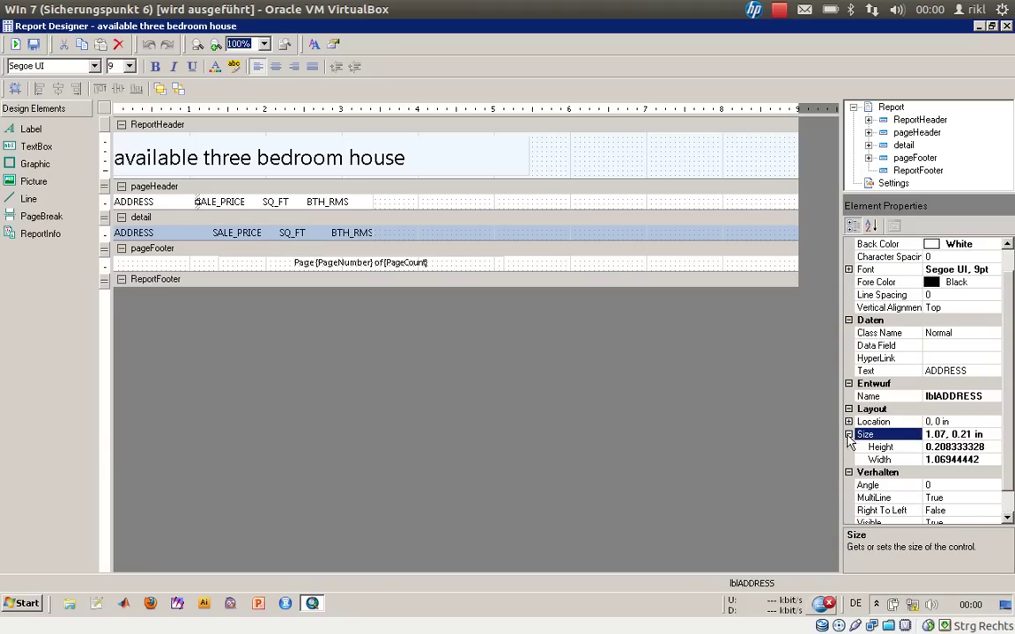
{"action": "double_click", "coordinate": [948, 433]}
{"action": "type", "text": "3"}
{"action": "key", "text": "Return"}
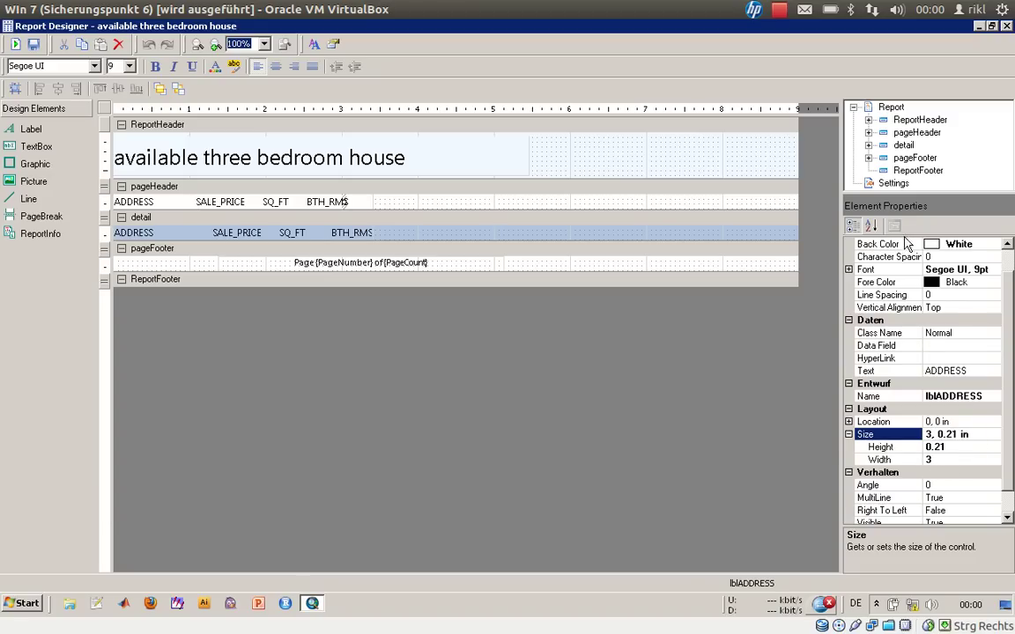
Expand the page header labels and select the SALE_PRICE heading.
{"action": "scroll", "coordinate": [1011, 319], "scroll_direction": "up", "scroll_amount": 1}
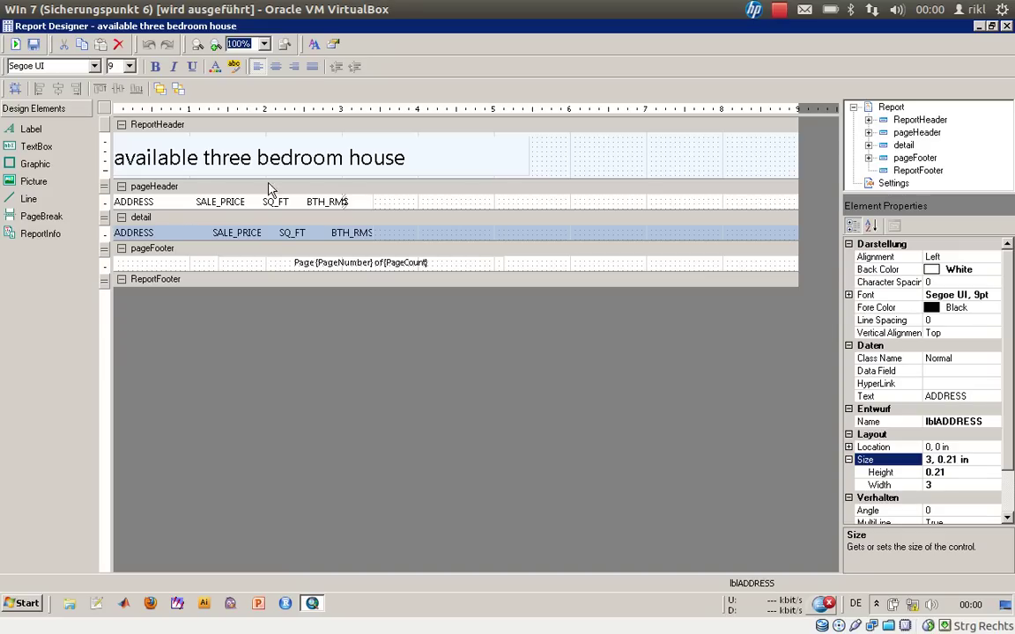
{"action": "double_click", "coordinate": [880, 132]}
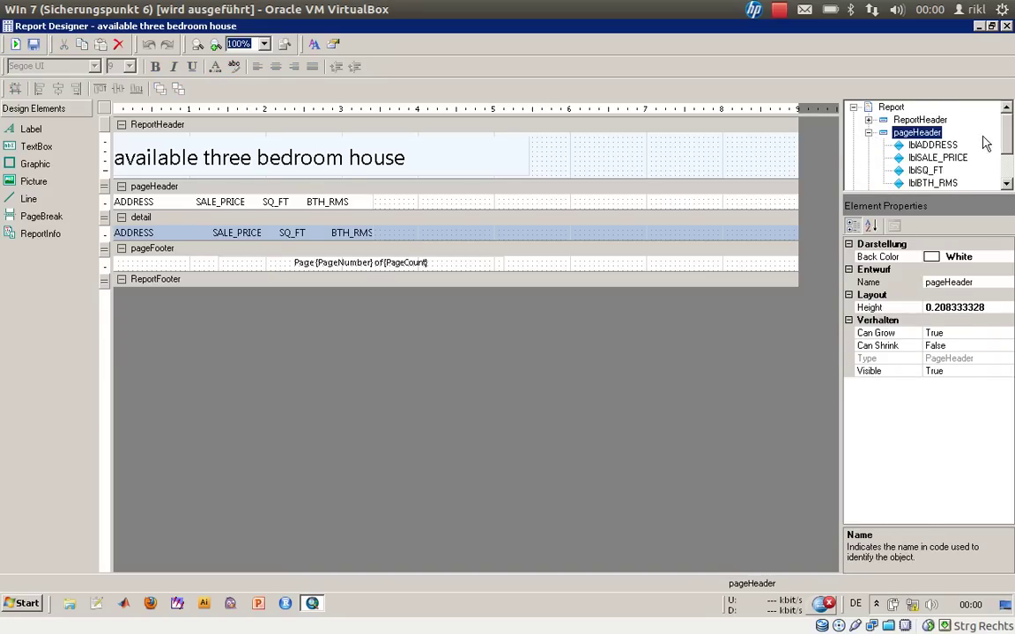
{"action": "left_click", "coordinate": [947, 146]}
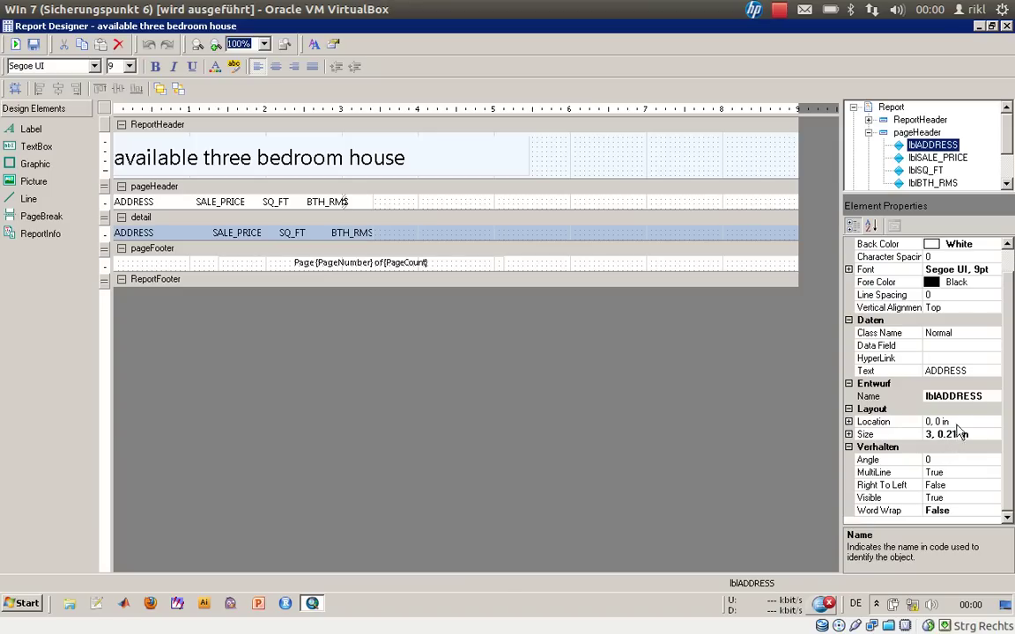
{"action": "left_click", "coordinate": [936, 159]}
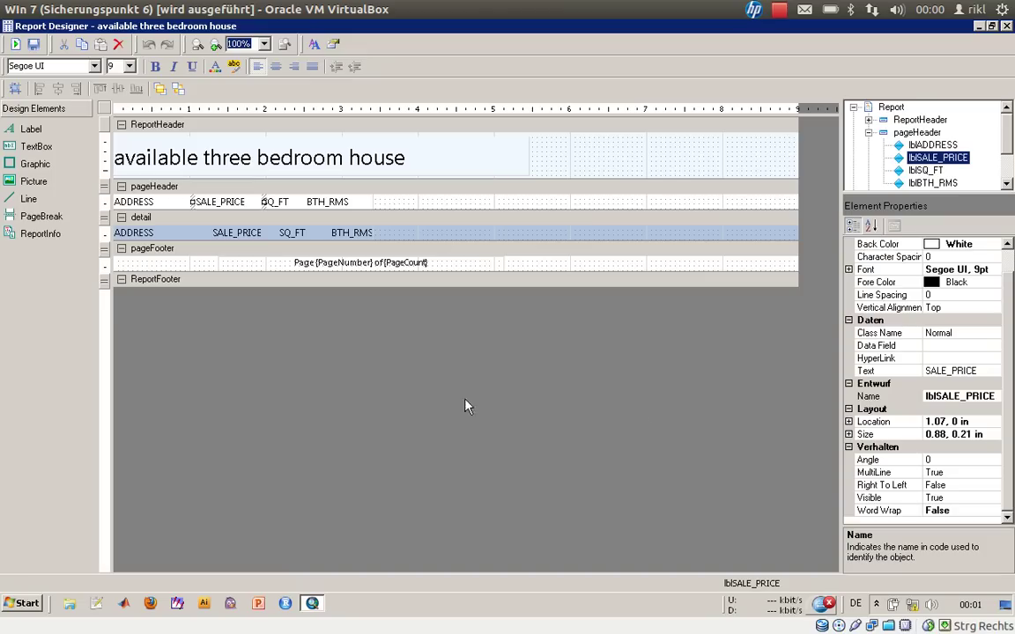
Move the SALE_PRICE heading to X 3 inches and make it 1 inch wide.
{"action": "left_click", "coordinate": [154, 202]}
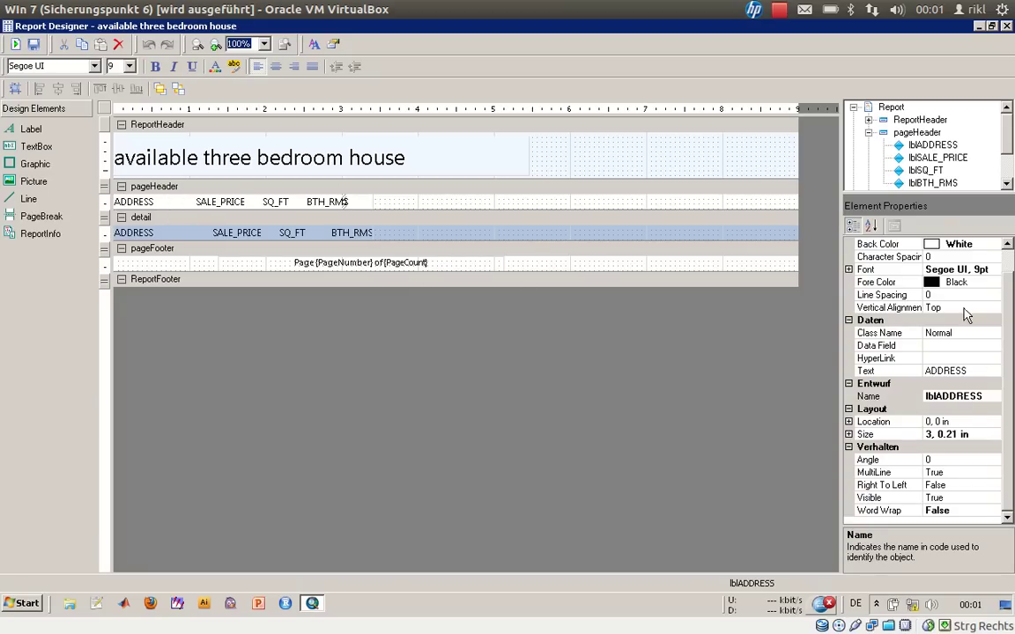
{"action": "left_click", "coordinate": [937, 157]}
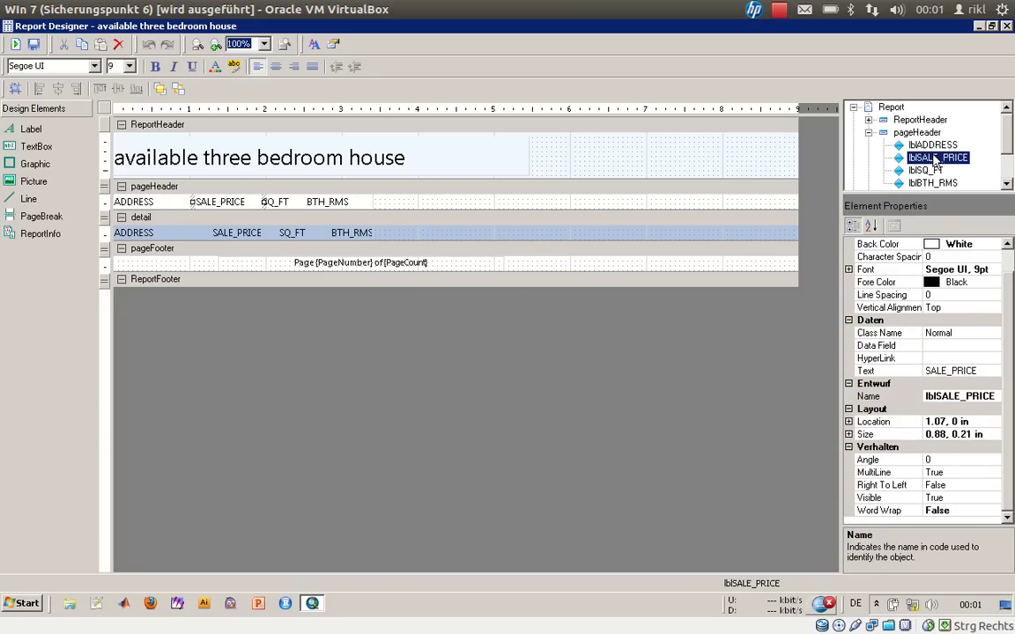
{"action": "left_click", "coordinate": [949, 423]}
{"action": "double_click", "coordinate": [941, 422]}
{"action": "type", "text": "4"}
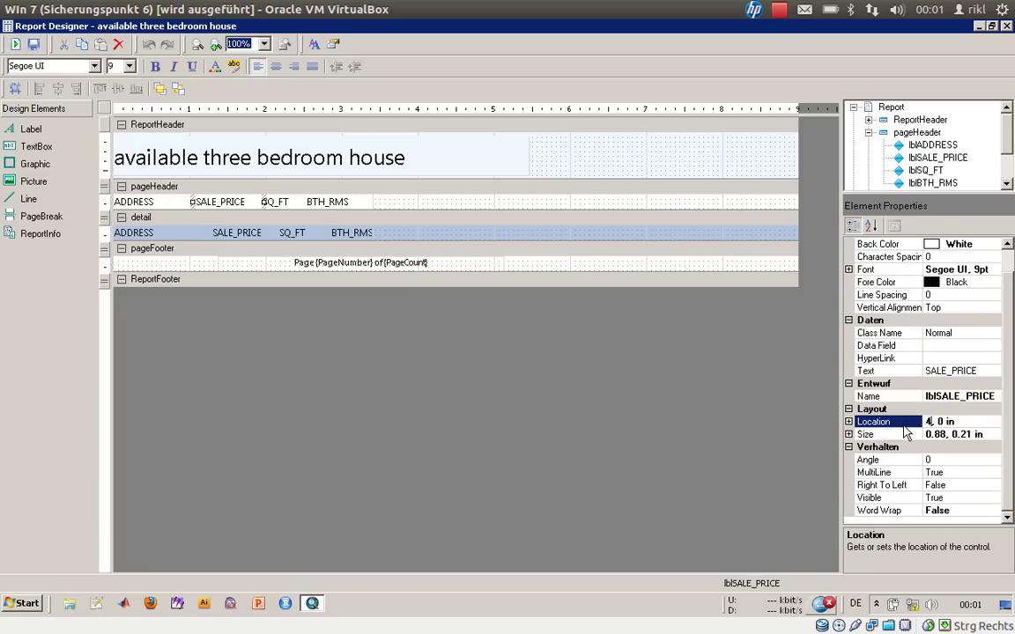
{"action": "key", "text": "BackSpace"}
{"action": "type", "text": "3"}
{"action": "key", "text": "Return"}
{"action": "left_click", "coordinate": [916, 434]}
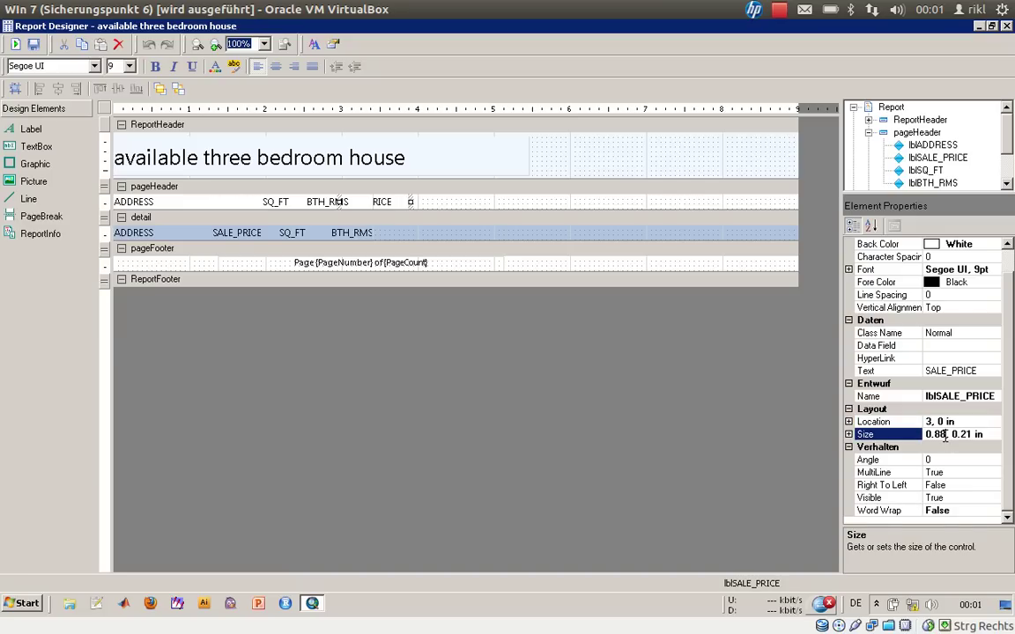
{"action": "double_click", "coordinate": [934, 434]}
{"action": "type", "text": "1"}
Move the SQ_FT heading to X 4 inches with a 1-inch width.
{"action": "left_click", "coordinate": [925, 170]}
{"action": "left_click", "coordinate": [943, 422]}
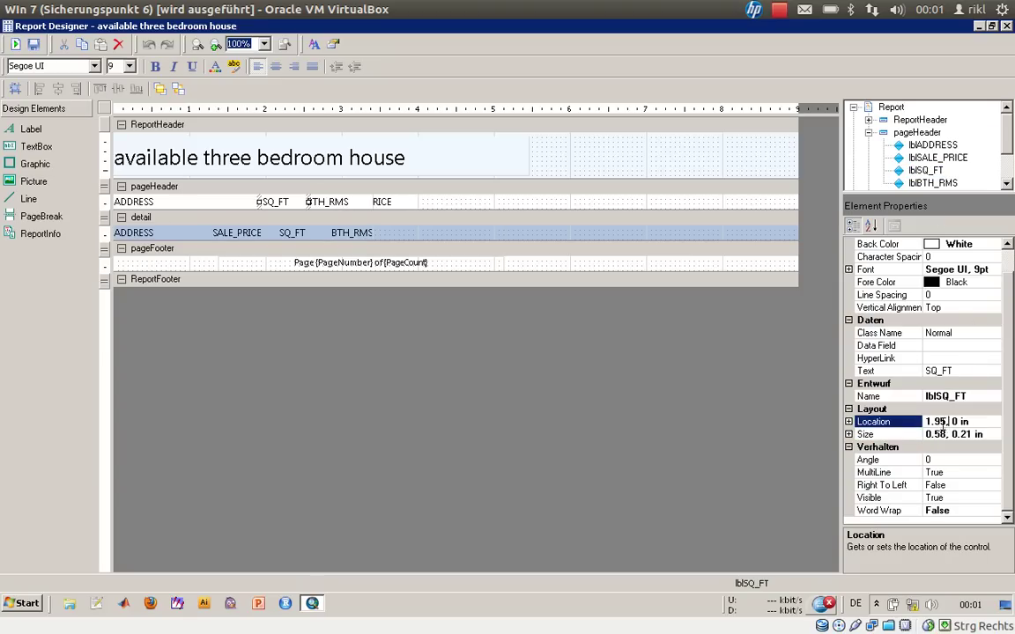
{"action": "double_click", "coordinate": [944, 422]}
{"action": "type", "text": "4,"}
{"action": "key", "text": "Return"}
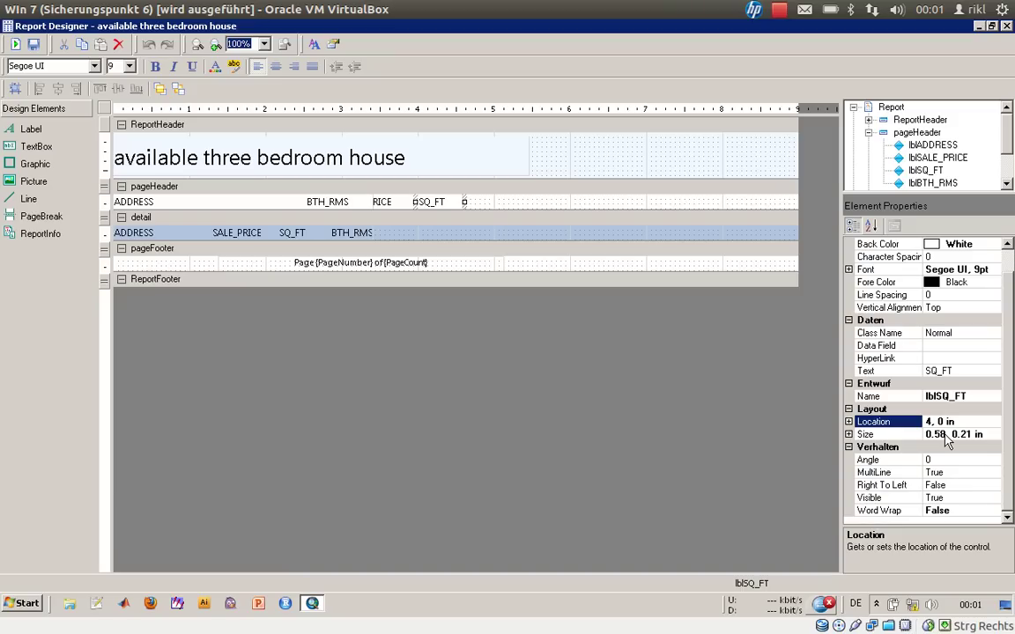
{"action": "left_click", "coordinate": [945, 435]}
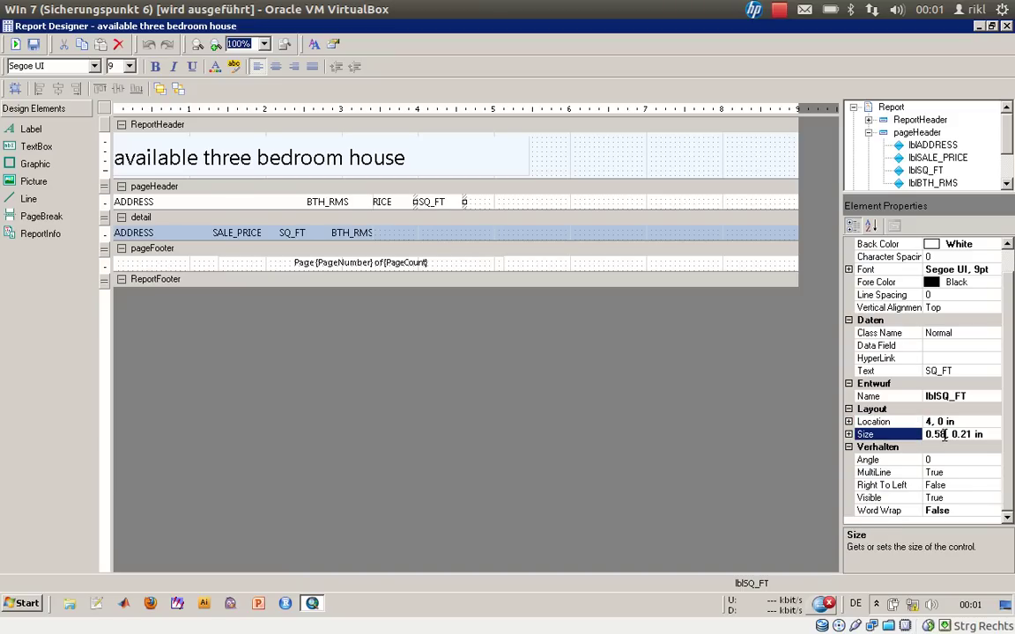
{"action": "double_click", "coordinate": [936, 435]}
{"action": "type", "text": "1"}
{"action": "key", "text": "Return"}
Move the BTH_RMS heading to X 5 inches with a 1-inch width.
{"action": "left_click", "coordinate": [934, 184]}
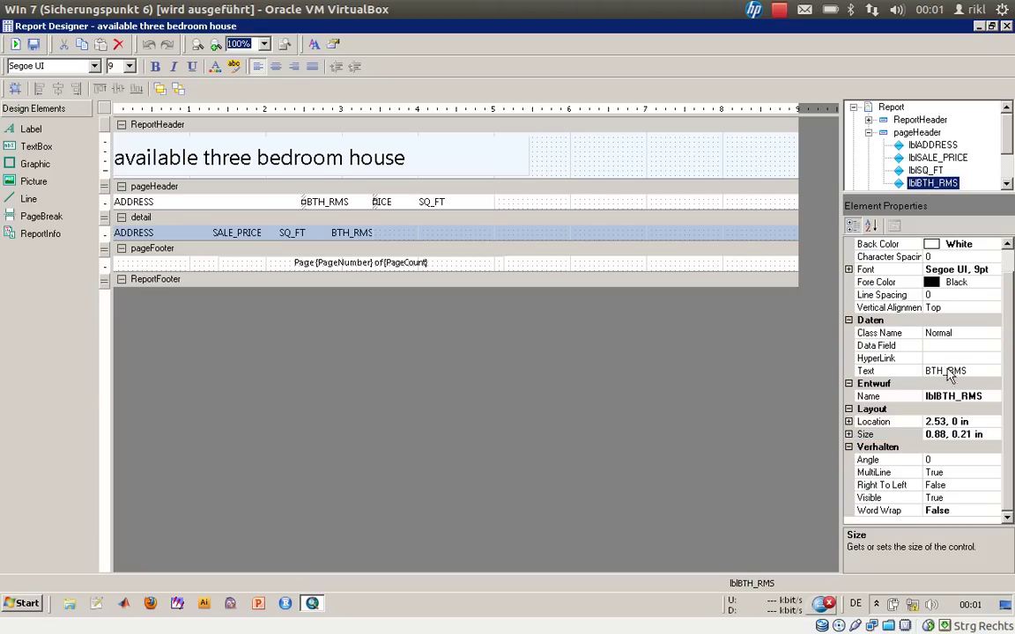
{"action": "left_click", "coordinate": [949, 423]}
{"action": "double_click", "coordinate": [934, 422]}
{"action": "type", "text": "4"}
{"action": "key", "text": "BackSpace"}
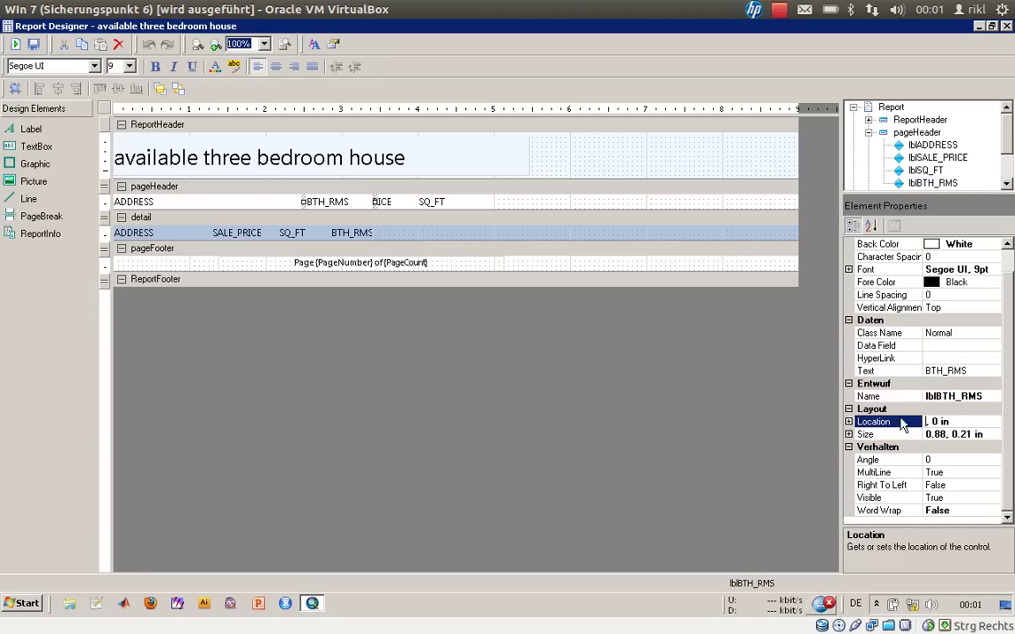
{"action": "type", "text": "5"}
{"action": "key", "text": "Return"}
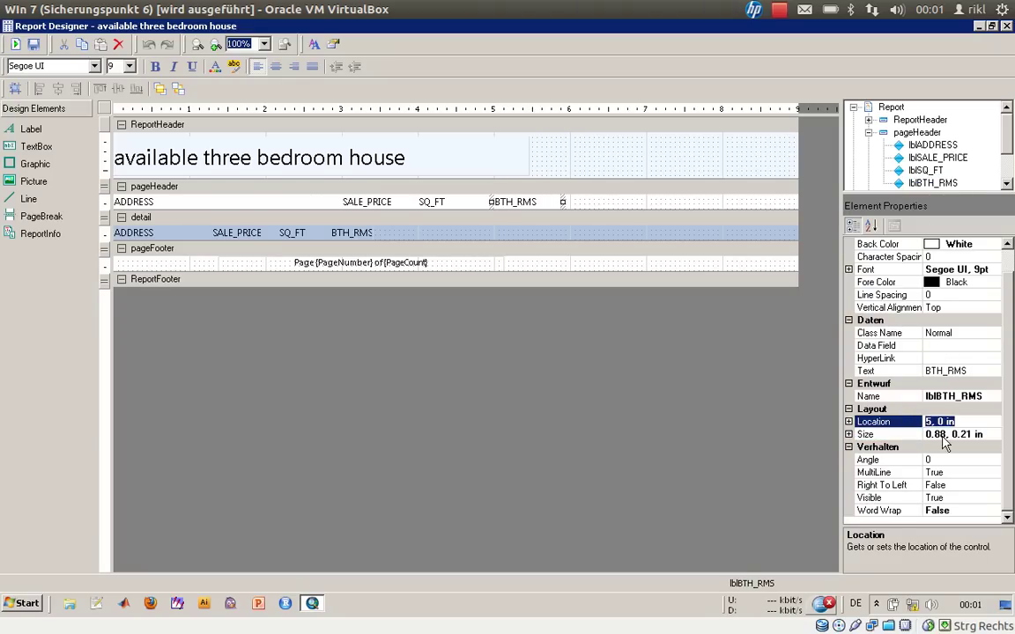
{"action": "left_click", "coordinate": [945, 436]}
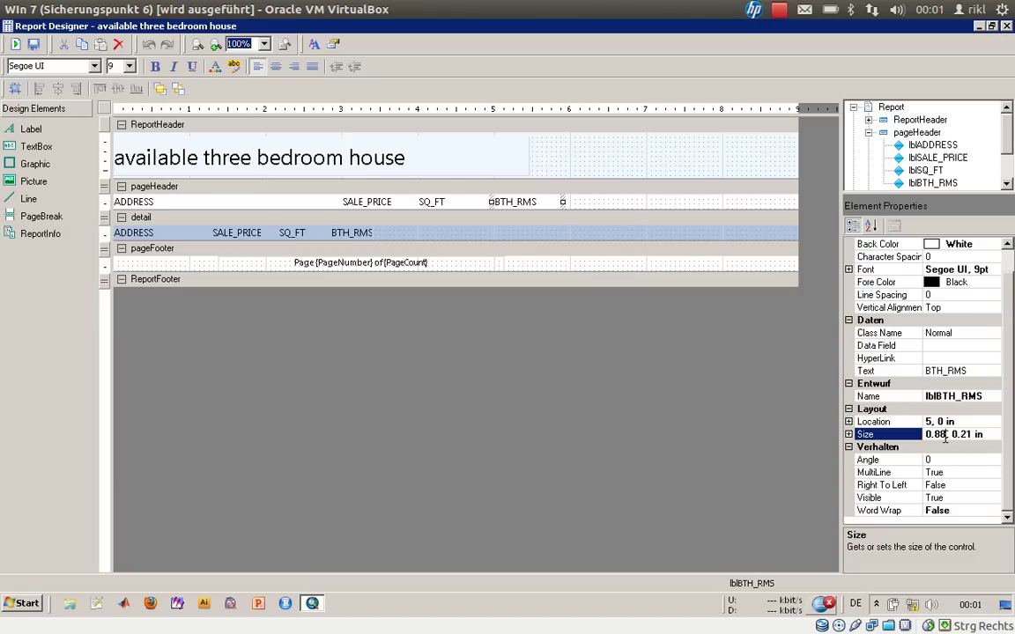
{"action": "key", "text": "BackSpace"}
{"action": "key", "text": "BackSpace"}
{"action": "key", "text": "BackSpace"}
{"action": "key", "text": "BackSpace"}
{"action": "type", "text": "1"}
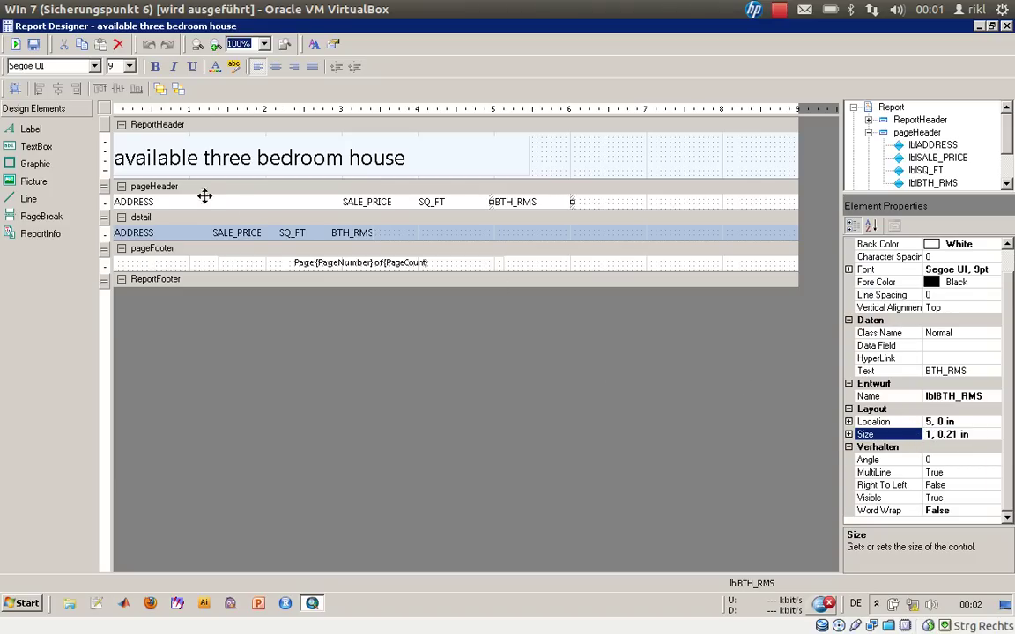
Review the four header labels, heighten the detail band slightly, and select its ADDRESS field.
{"action": "left_click", "coordinate": [241, 201]}
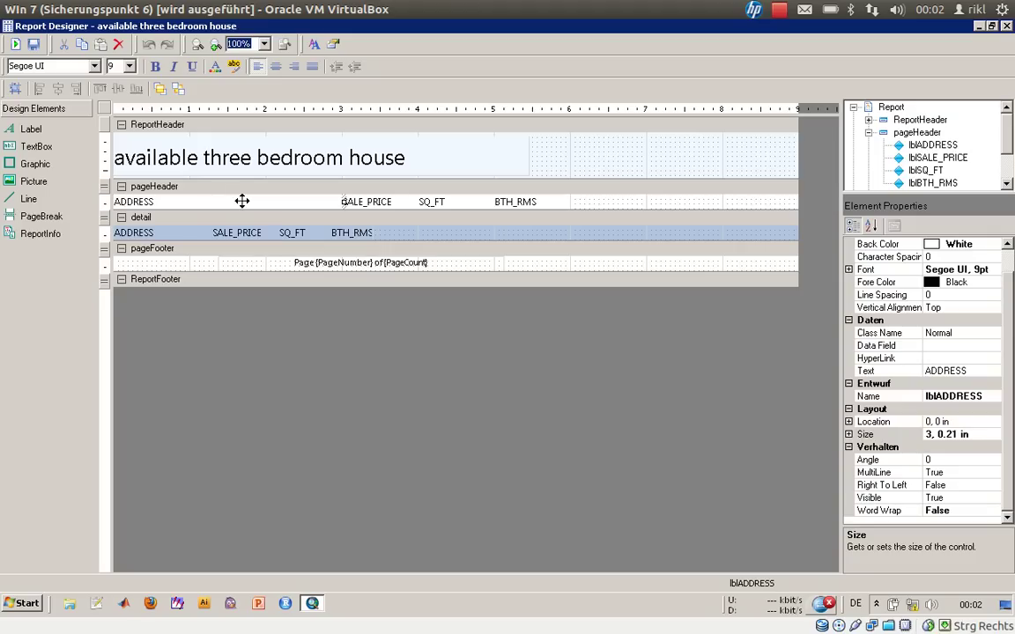
{"action": "left_click", "coordinate": [385, 202]}
{"action": "left_click", "coordinate": [449, 202]}
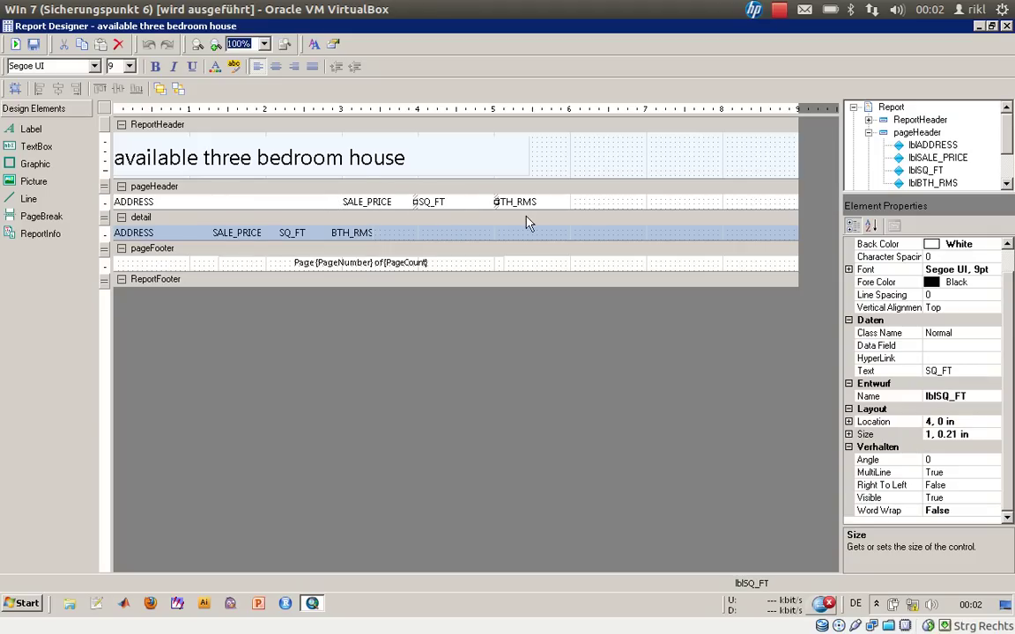
{"action": "left_click", "coordinate": [520, 202]}
{"action": "left_click_drag", "start_coordinate": [239, 242], "coordinate": [240, 255]}
{"action": "left_click", "coordinate": [164, 235]}
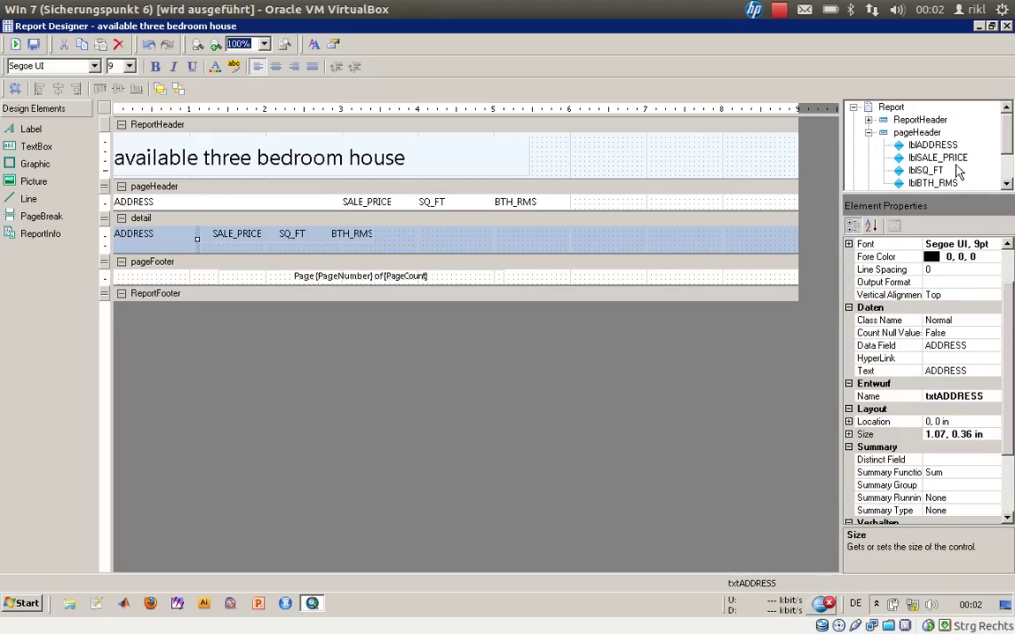
Widen the txtADDRESS detail field to 3 inches.
{"action": "left_click", "coordinate": [868, 133]}
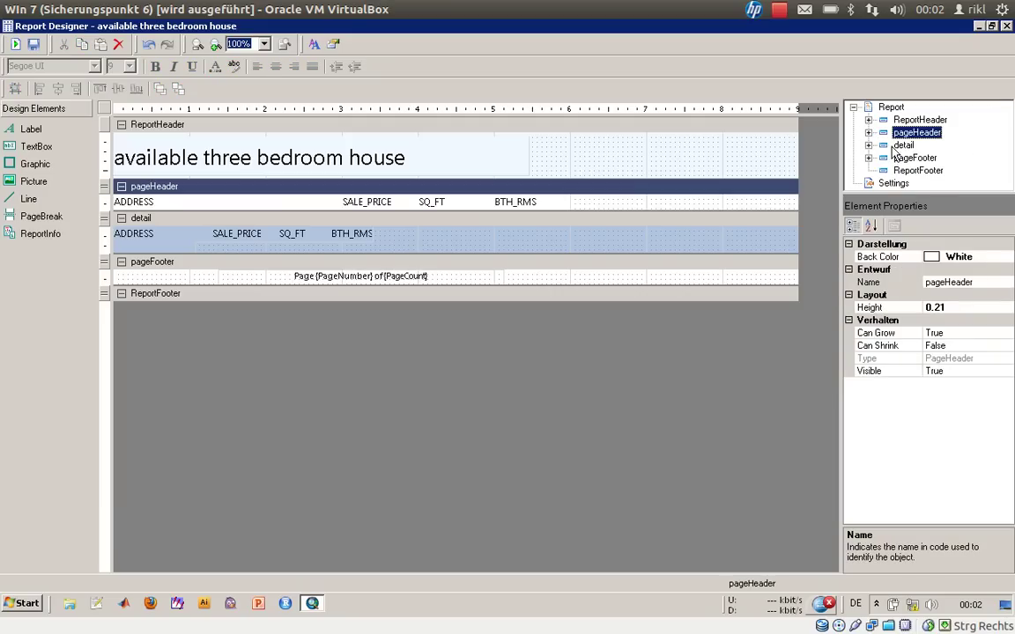
{"action": "left_click", "coordinate": [868, 146]}
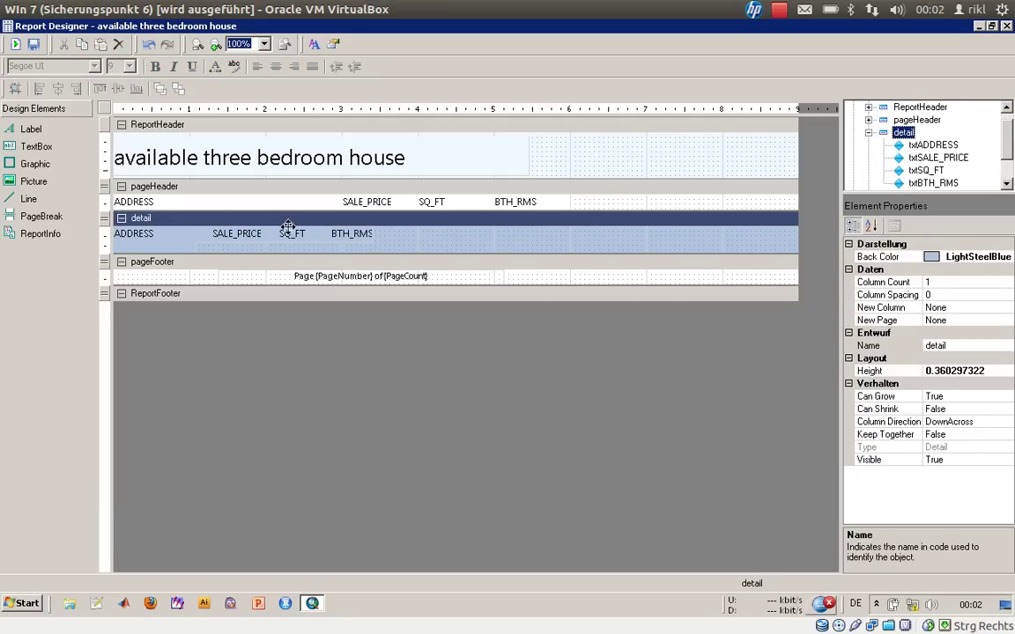
{"action": "left_click", "coordinate": [920, 145]}
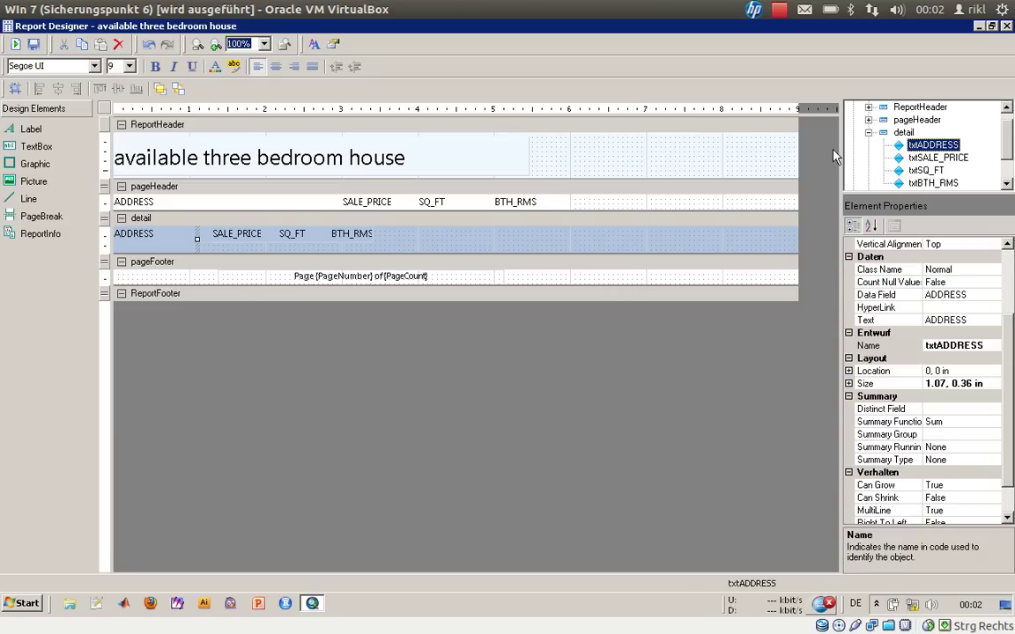
{"action": "left_click", "coordinate": [849, 371]}
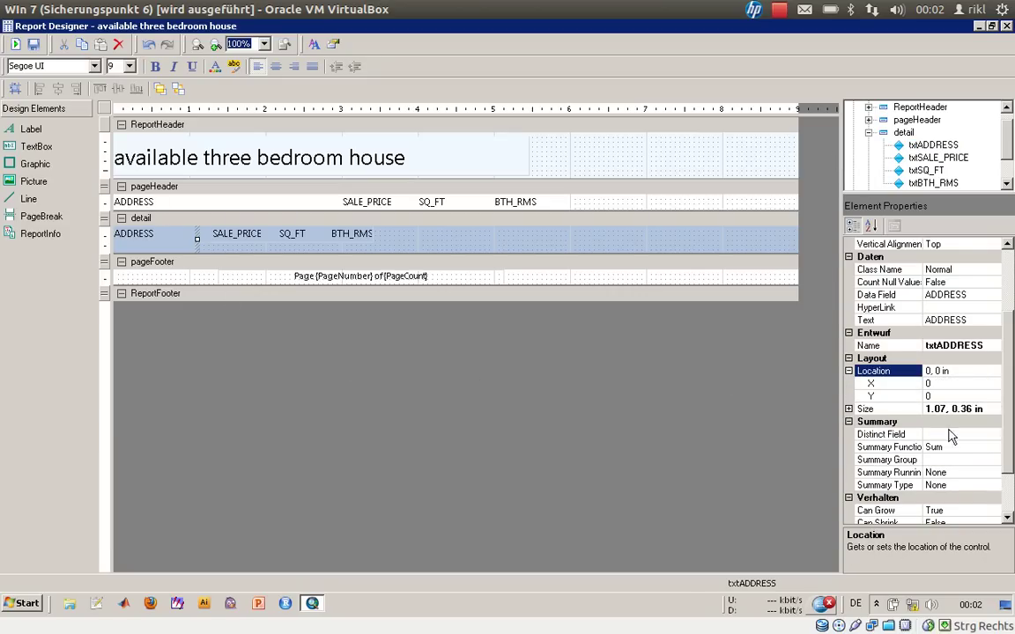
{"action": "left_click", "coordinate": [850, 408]}
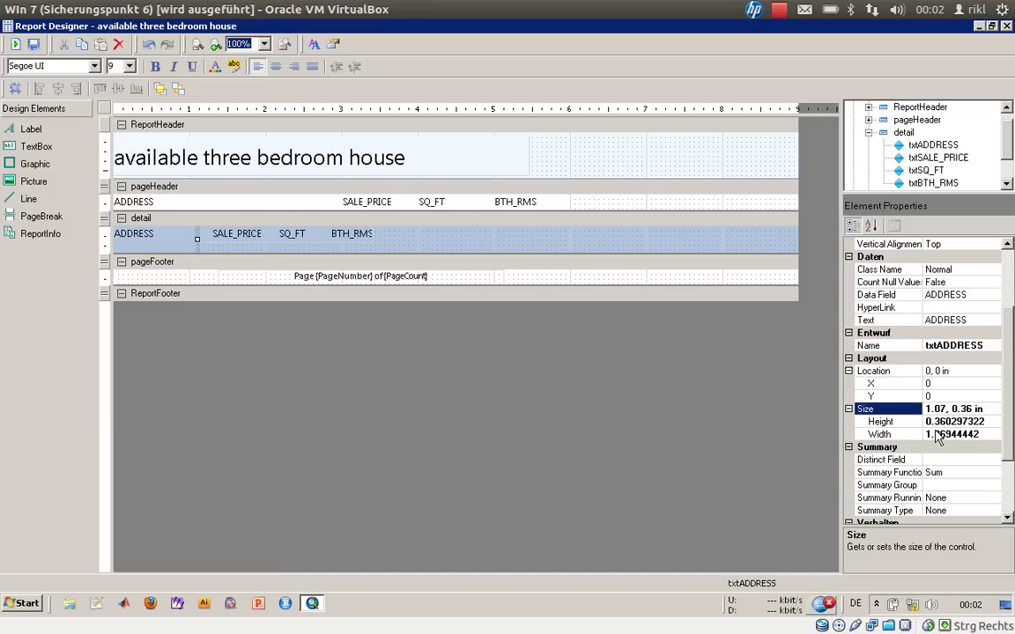
{"action": "left_click", "coordinate": [930, 435]}
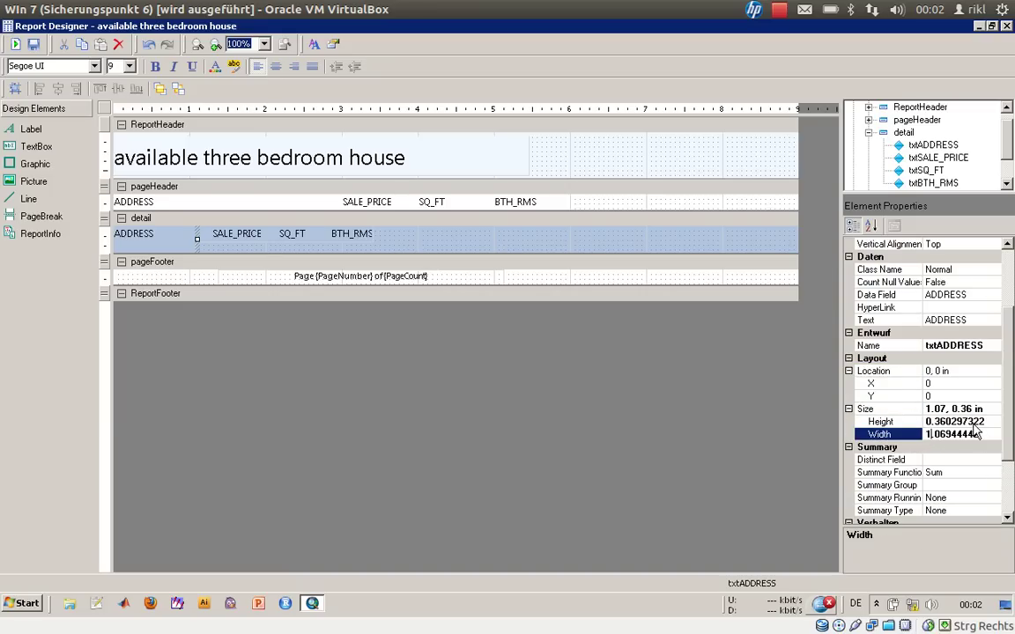
{"action": "left_click_drag", "start_coordinate": [980, 438], "coordinate": [920, 435]}
{"action": "type", "text": "3"}
{"action": "key", "text": "Return"}
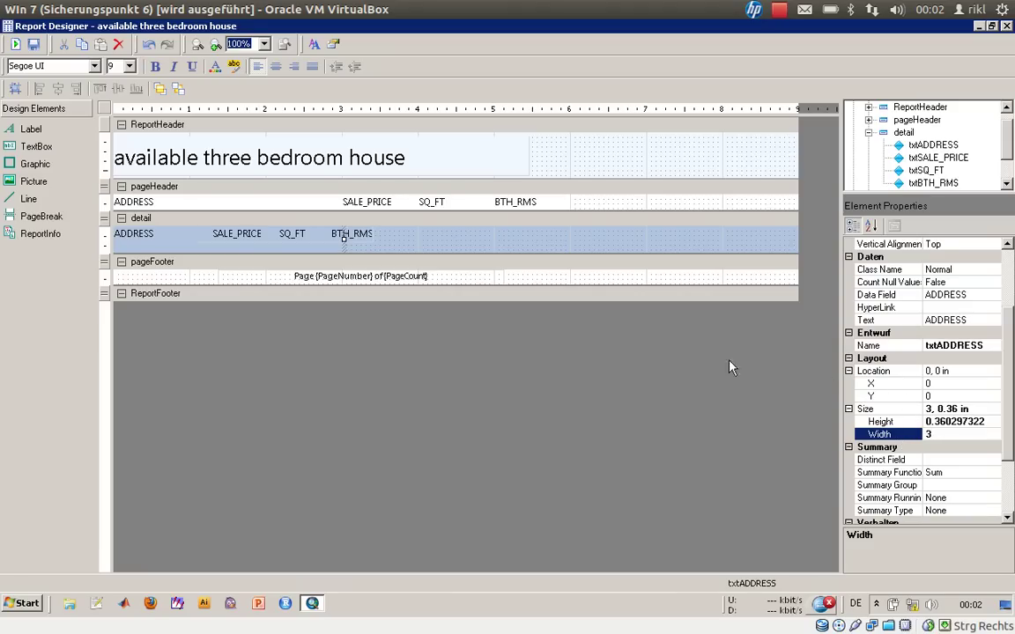
Move the txtSALE_PRICE field to 3 inches and set its width to 1 inch.
{"action": "left_click", "coordinate": [938, 157]}
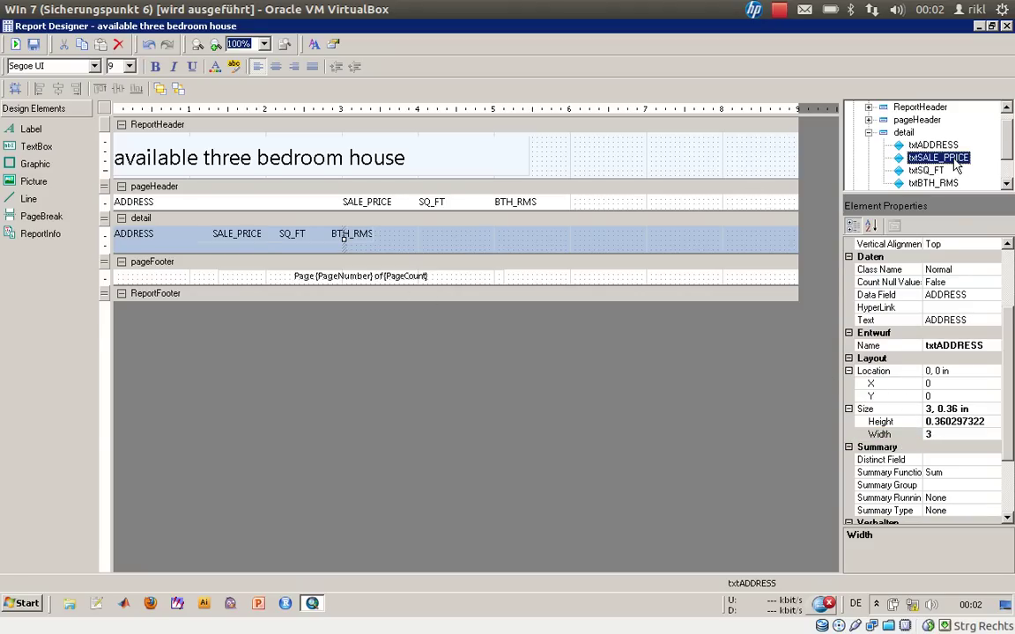
{"action": "left_click", "coordinate": [945, 396]}
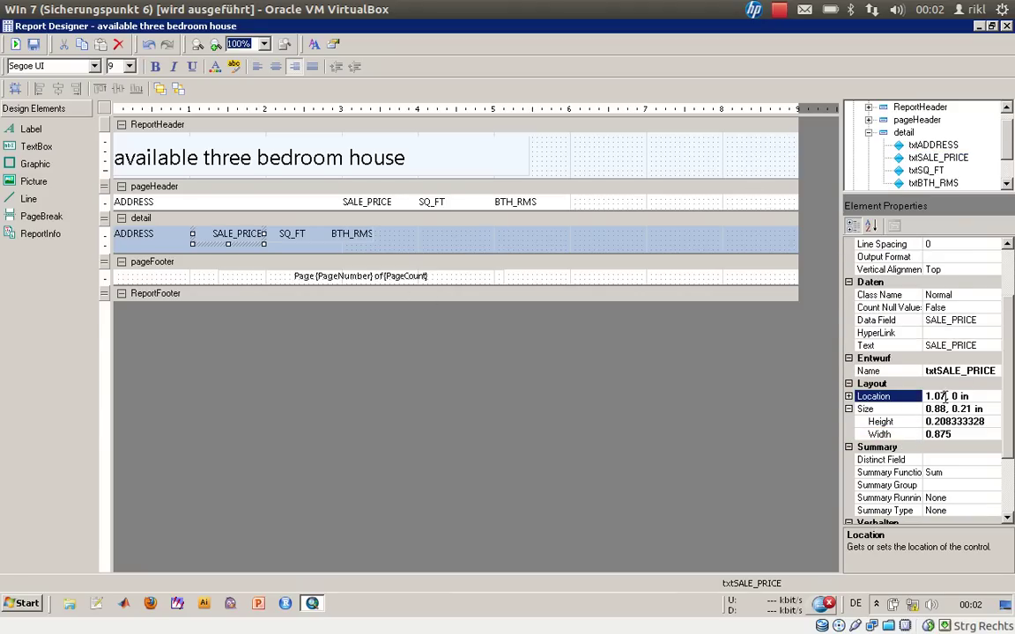
{"action": "type", "text": "3"}
{"action": "key", "text": "Return"}
{"action": "left_click", "coordinate": [920, 435]}
{"action": "double_click", "coordinate": [949, 435]}
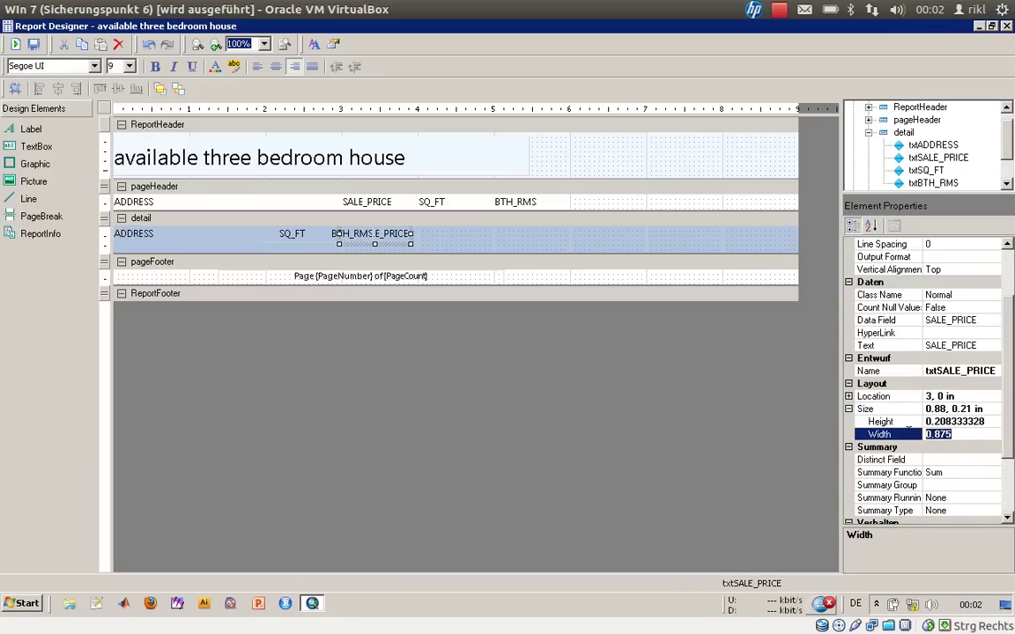
{"action": "type", "text": "1"}
{"action": "key", "text": "Return"}
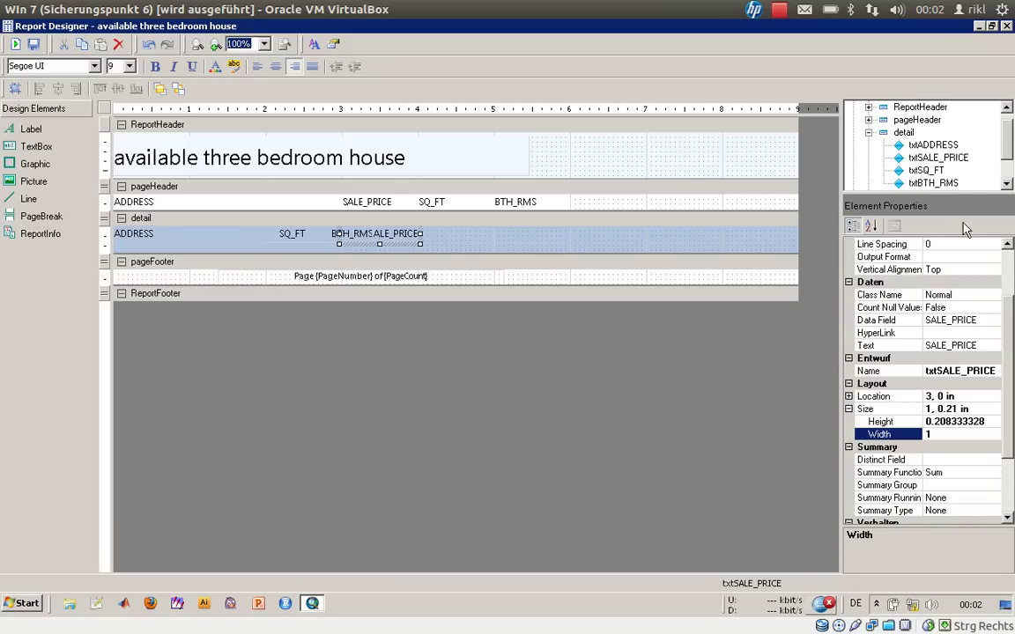
Move the txtSQ_FT field to 4 inches and set its width to 1 inch.
{"action": "left_click", "coordinate": [941, 161]}
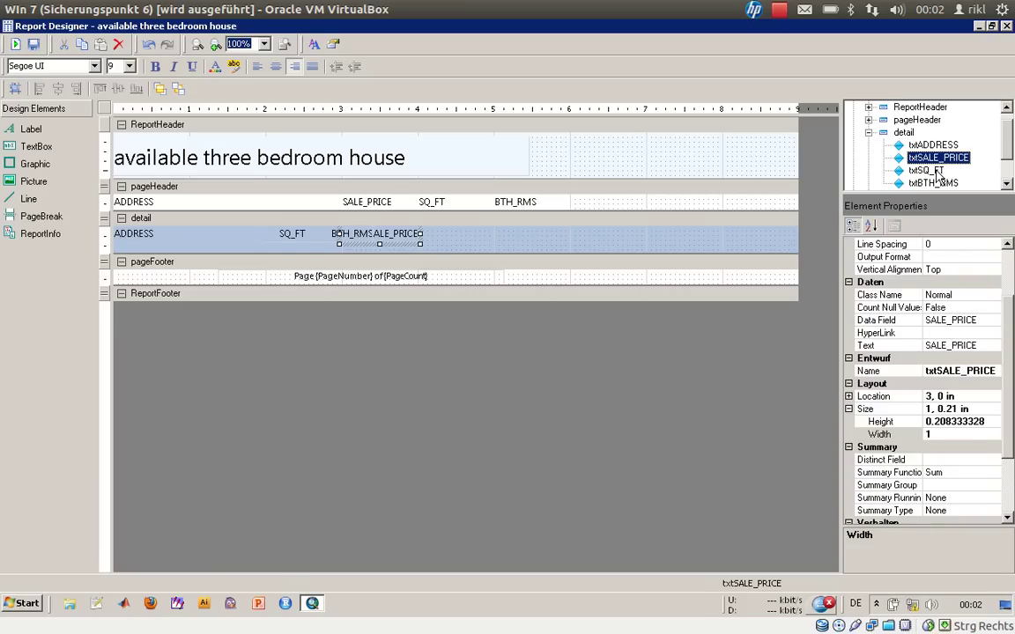
{"action": "left_click", "coordinate": [939, 171]}
{"action": "left_click", "coordinate": [947, 397]}
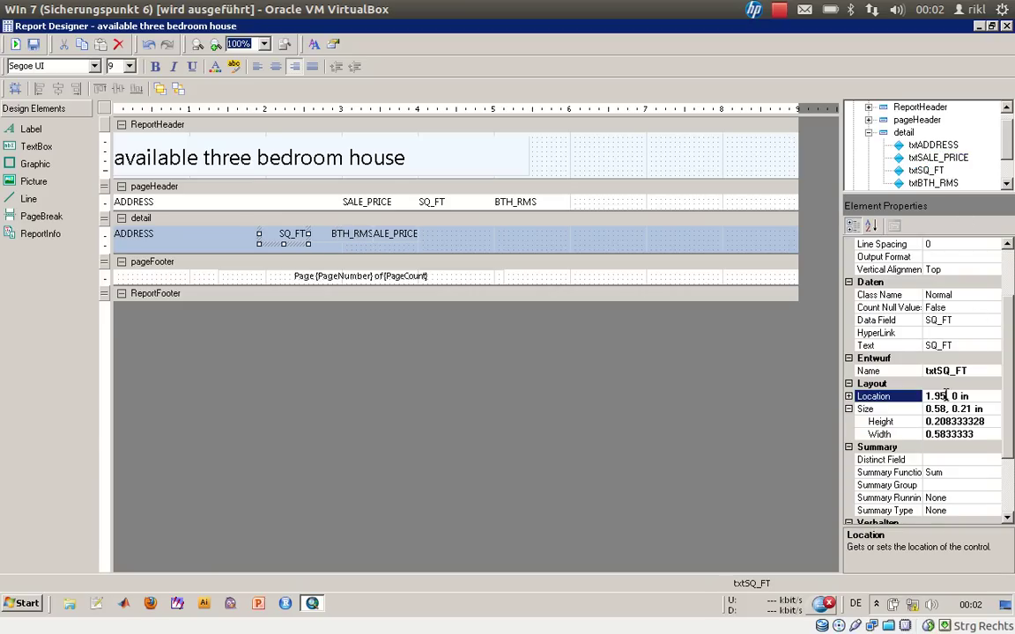
{"action": "double_click", "coordinate": [939, 397]}
{"action": "type", "text": "4"}
{"action": "key", "text": "Return"}
{"action": "double_click", "coordinate": [944, 434]}
{"action": "type", "text": "1"}
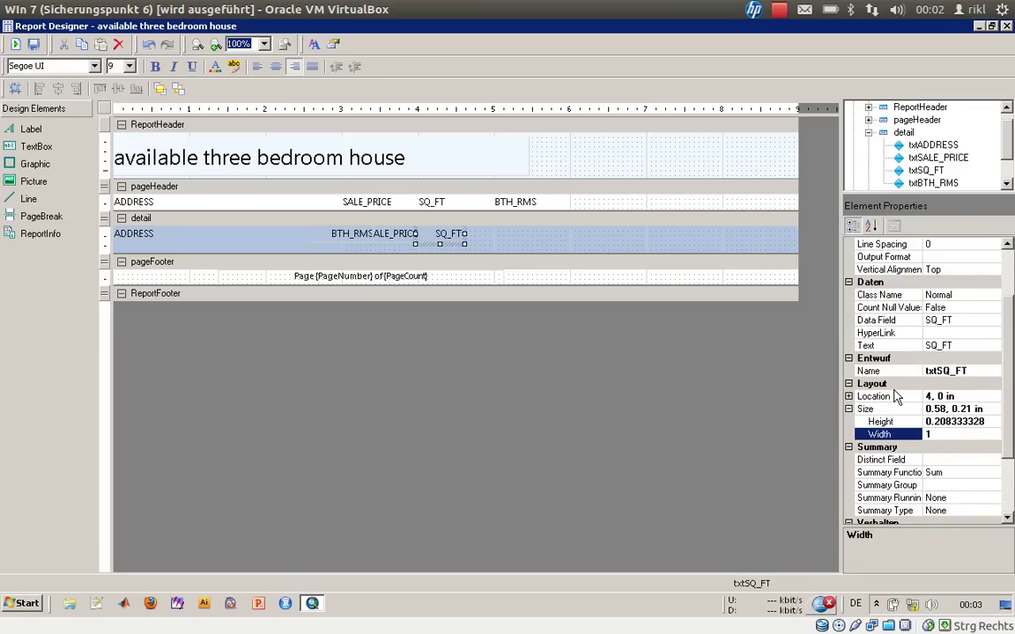
{"action": "key", "text": "Return"}
Move the txtBTH_RMS field to 5 inches and set its width to 1 inch.
{"action": "left_click", "coordinate": [934, 183]}
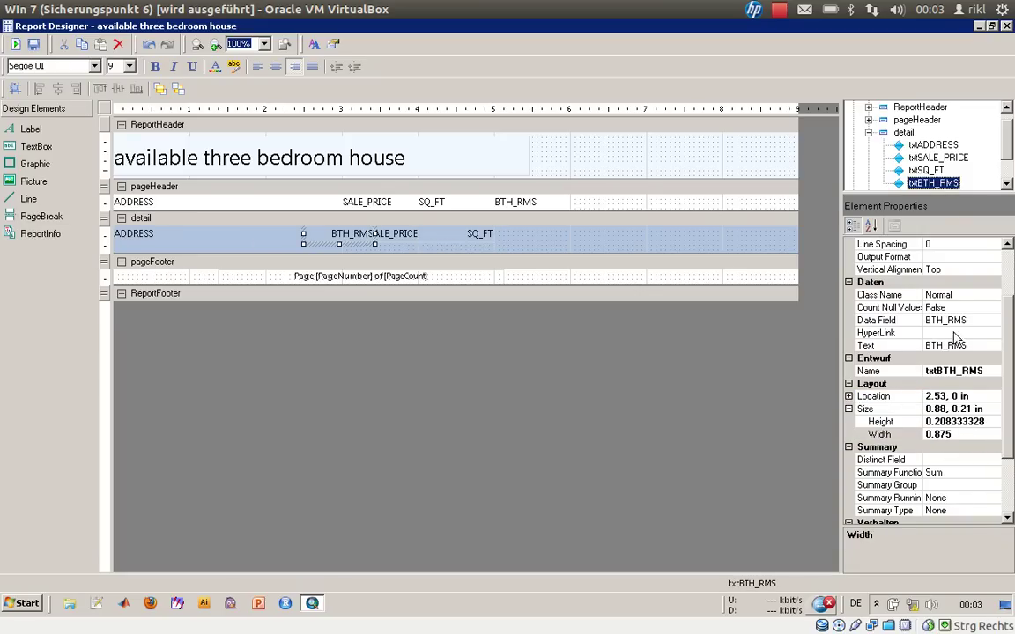
{"action": "double_click", "coordinate": [939, 397]}
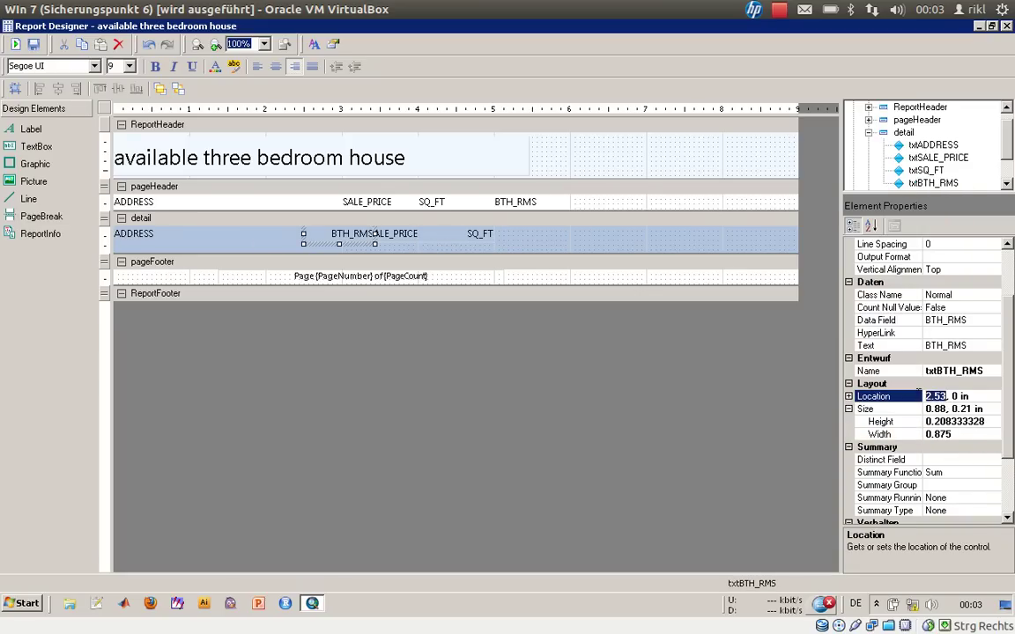
{"action": "type", "text": "5"}
{"action": "left_click", "coordinate": [867, 422]}
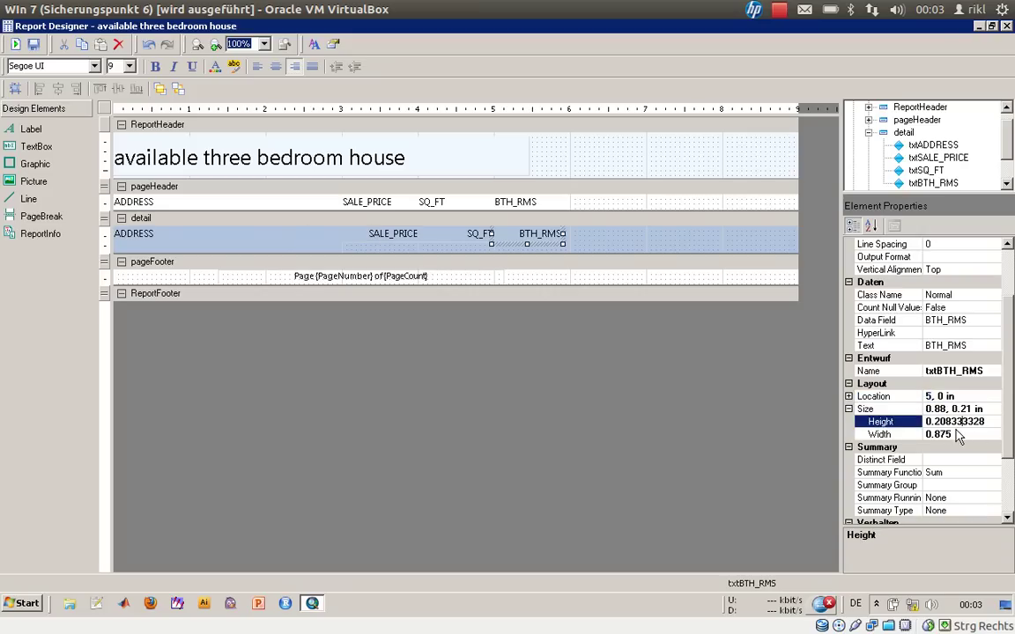
{"action": "left_click", "coordinate": [955, 433]}
{"action": "type", "text": "1"}
{"action": "key", "text": "Return"}
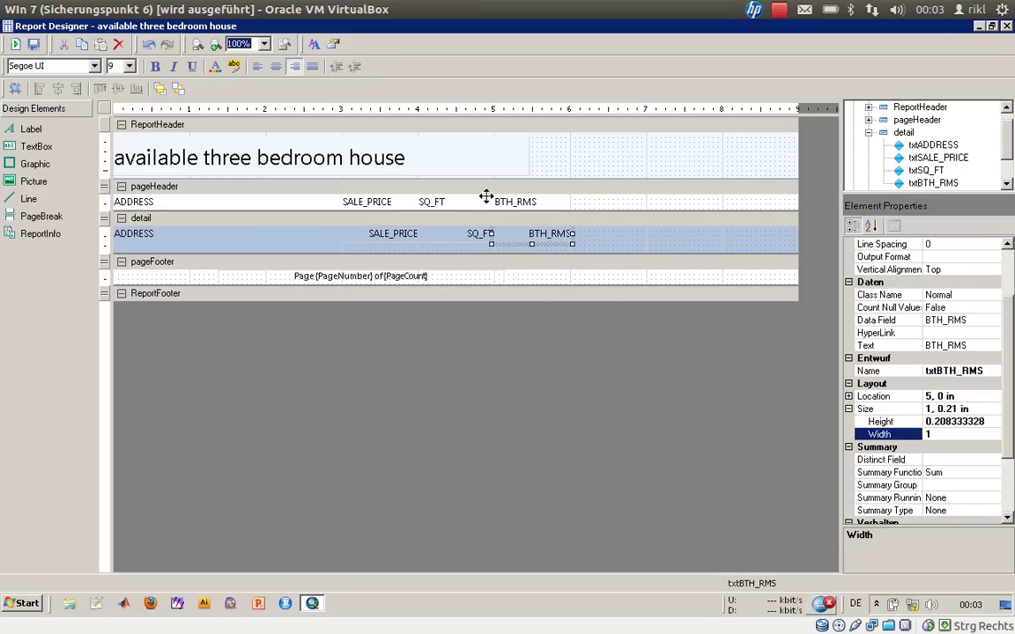
Check the SALE_PRICE, SQ_FT and BTH_RMS headings and detail fields in the layout.
{"action": "left_click", "coordinate": [377, 201]}
{"action": "left_click", "coordinate": [396, 233]}
{"action": "left_click", "coordinate": [441, 234]}
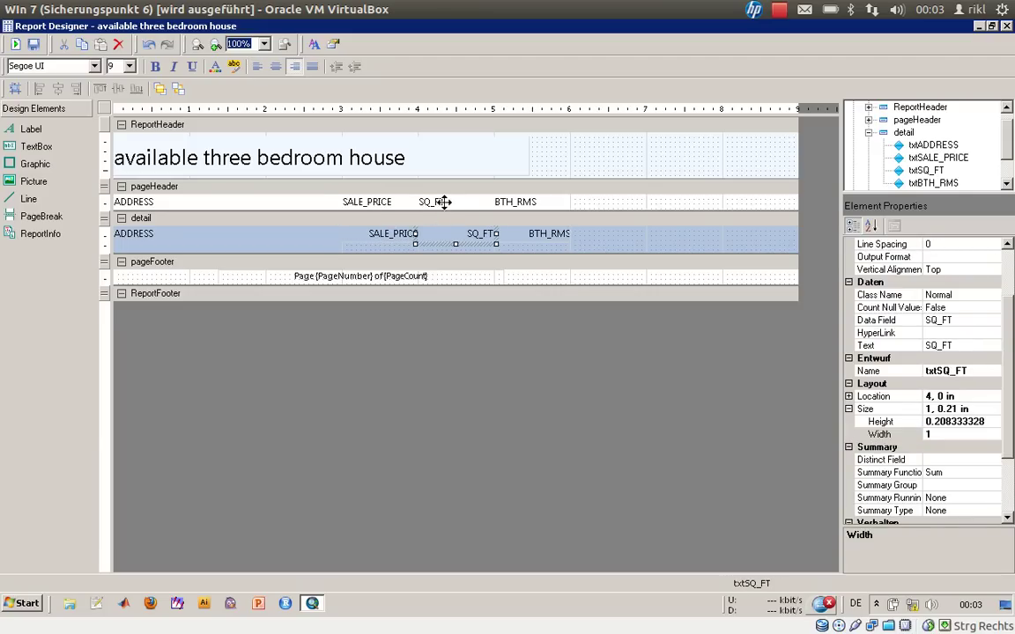
{"action": "left_click", "coordinate": [440, 202]}
{"action": "left_click", "coordinate": [473, 185]}
{"action": "left_click", "coordinate": [506, 202]}
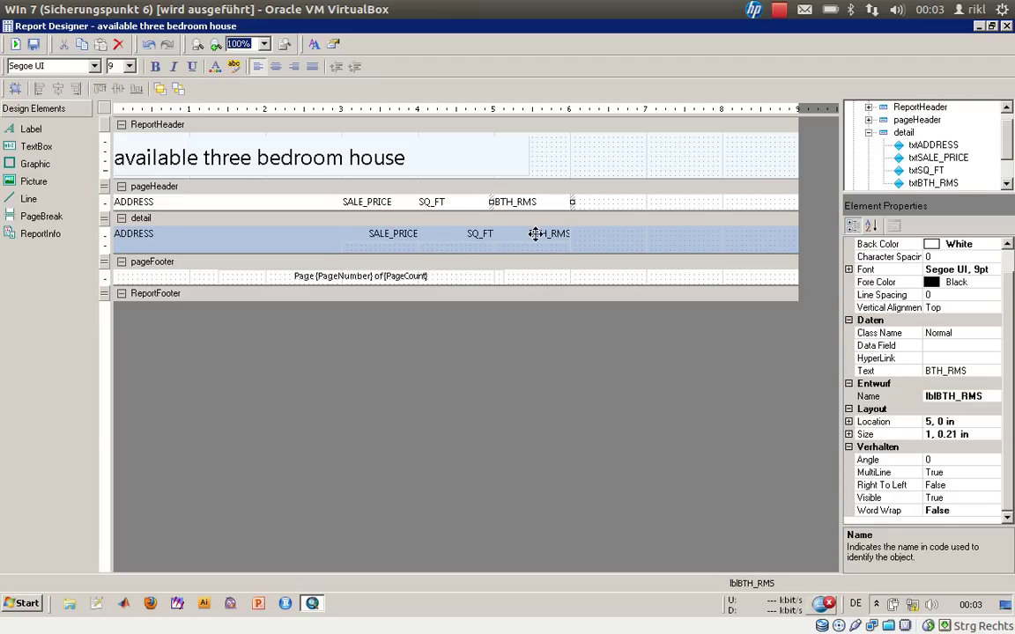
{"action": "left_click", "coordinate": [535, 233]}
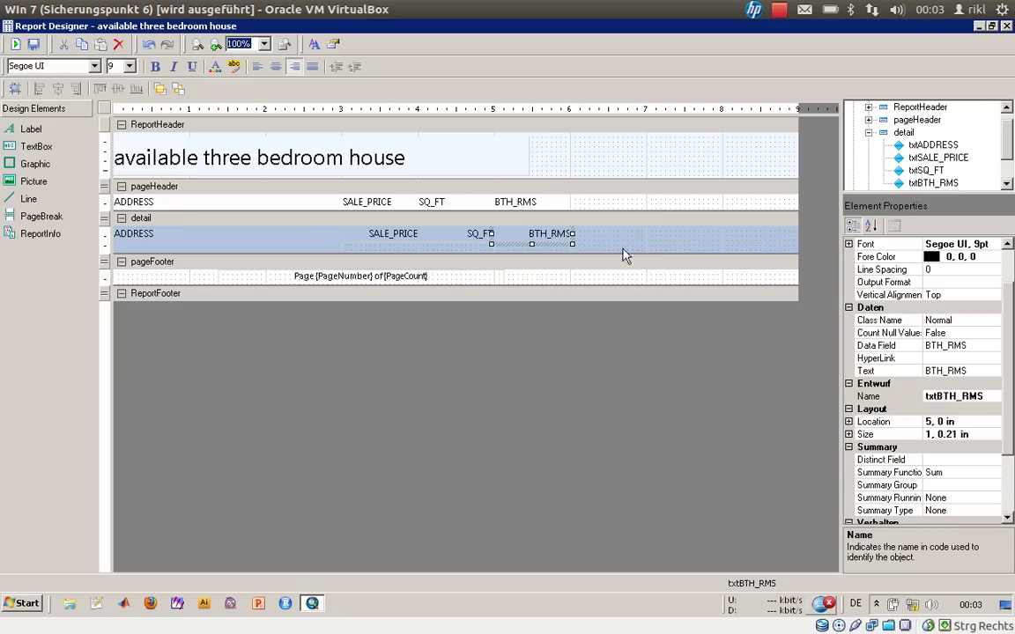
Run the report preview and dismiss the overlay covering it.
{"action": "left_click", "coordinate": [16, 45]}
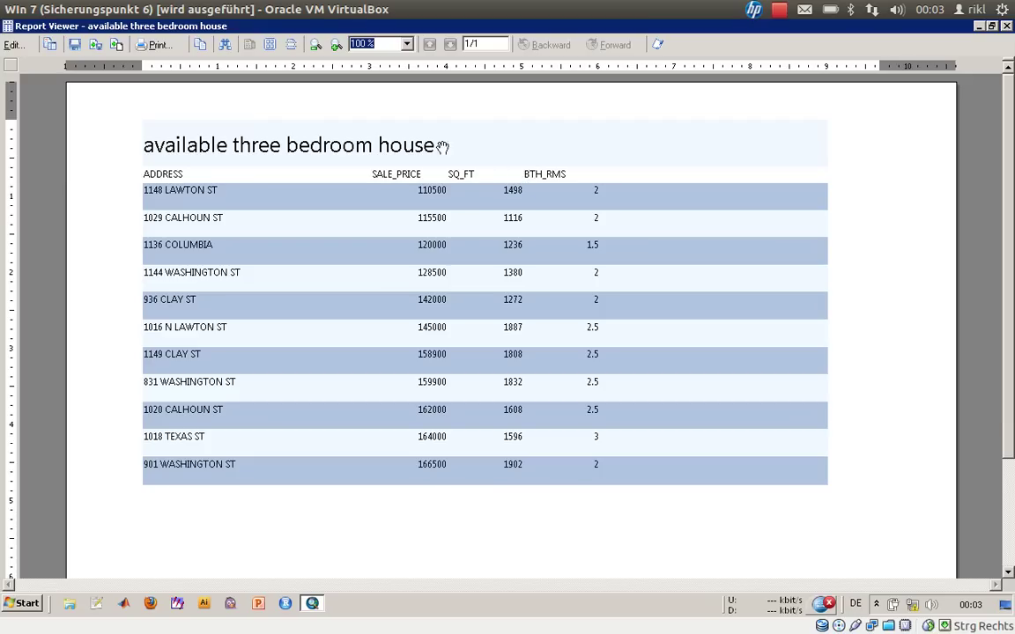
{"action": "left_click", "coordinate": [26, 44]}
{"action": "left_click", "coordinate": [373, 579]}
Back in the designer, right-align the SALE_PRICE column heading.
{"action": "left_click", "coordinate": [14, 44]}
{"action": "left_click", "coordinate": [564, 238]}
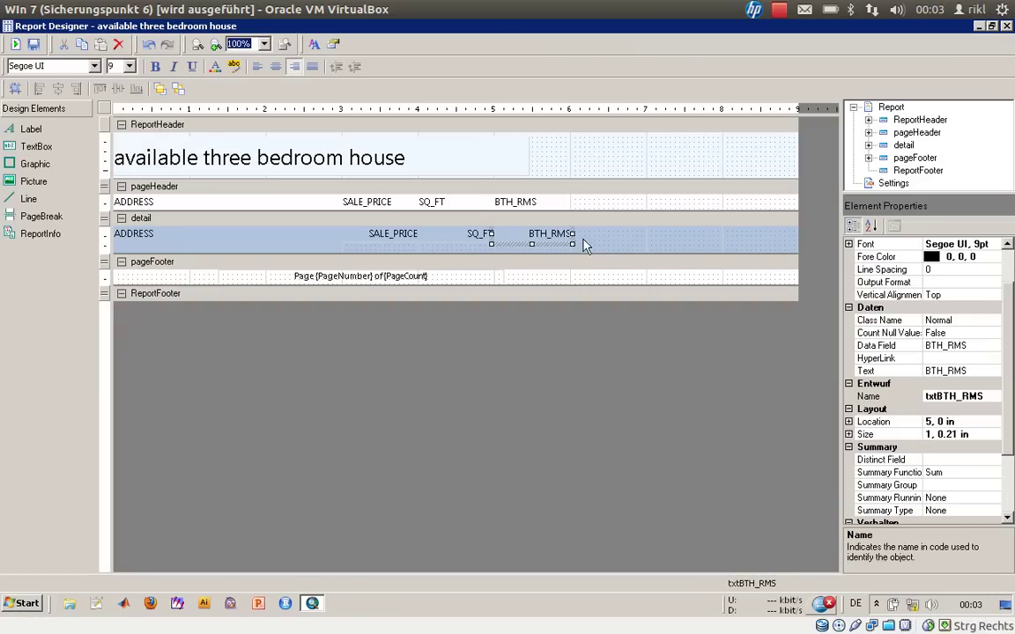
{"action": "left_click", "coordinate": [372, 200]}
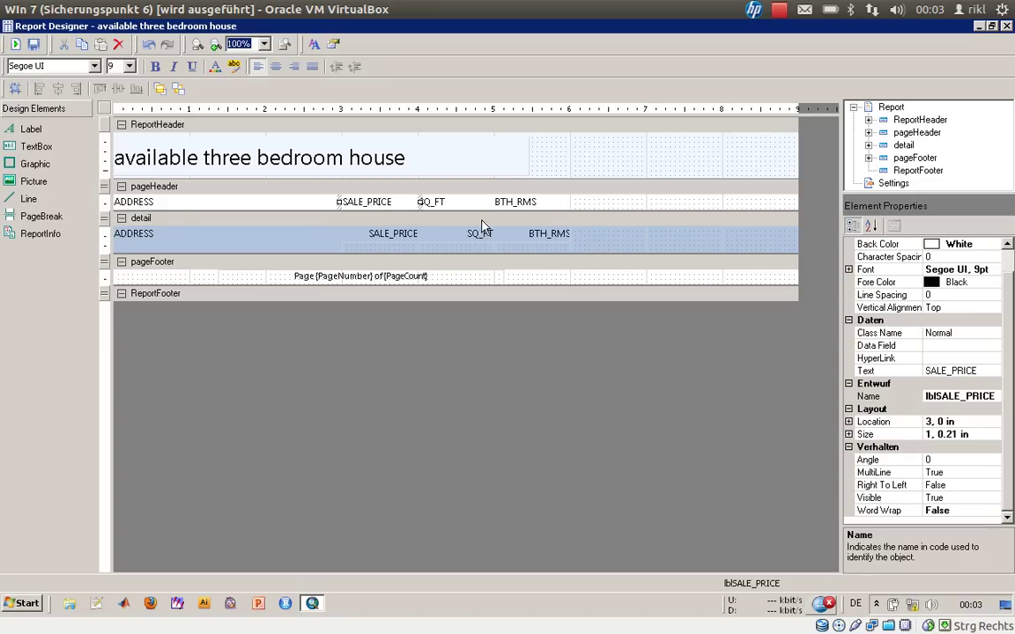
{"action": "left_click", "coordinate": [1009, 264]}
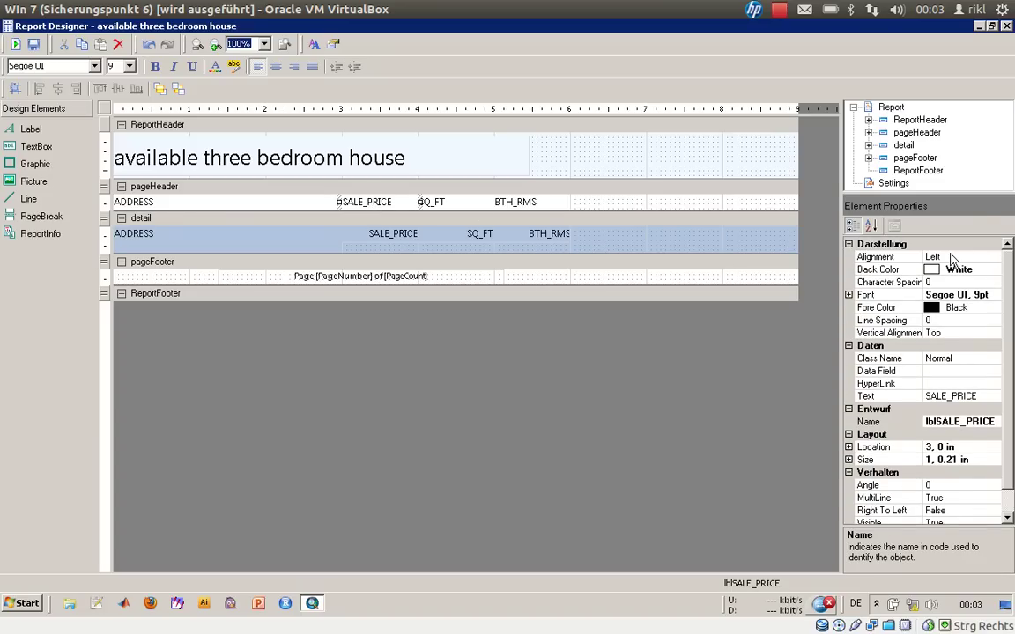
{"action": "left_click", "coordinate": [935, 258]}
{"action": "left_click", "coordinate": [947, 257]}
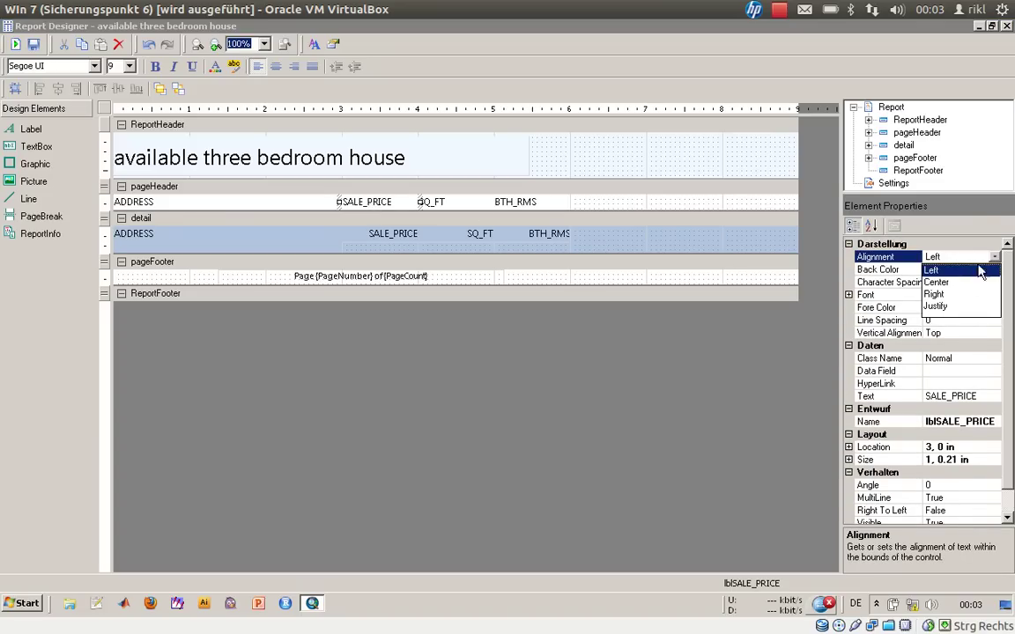
{"action": "left_click", "coordinate": [935, 295]}
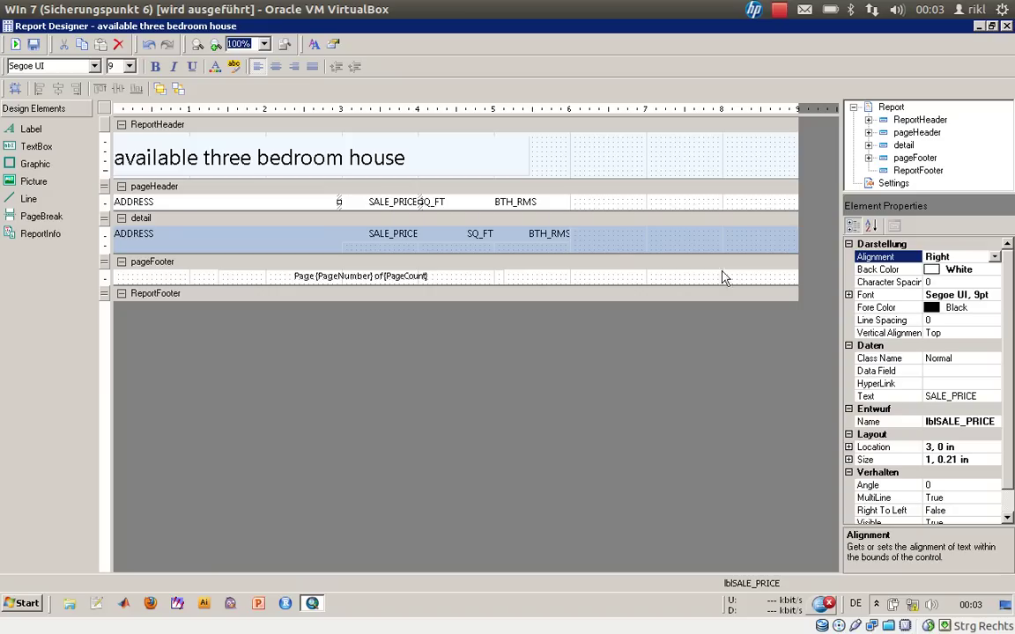
Right-align the SQ_FT and BTH_RMS headings and rerun the report.
{"action": "left_click", "coordinate": [431, 202]}
{"action": "left_click", "coordinate": [881, 256]}
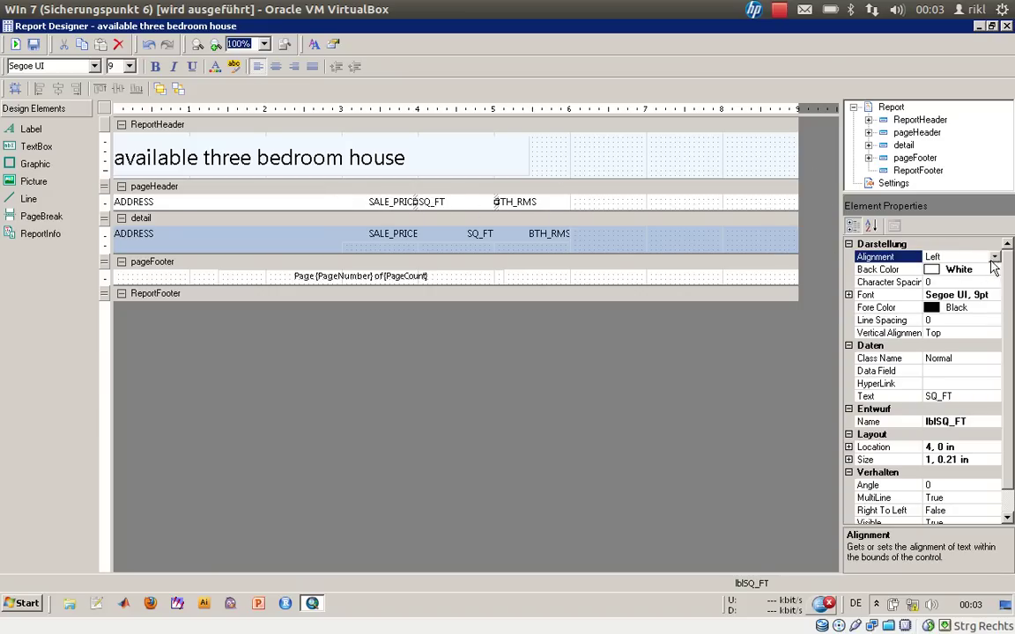
{"action": "left_click", "coordinate": [934, 256]}
{"action": "left_click", "coordinate": [937, 294]}
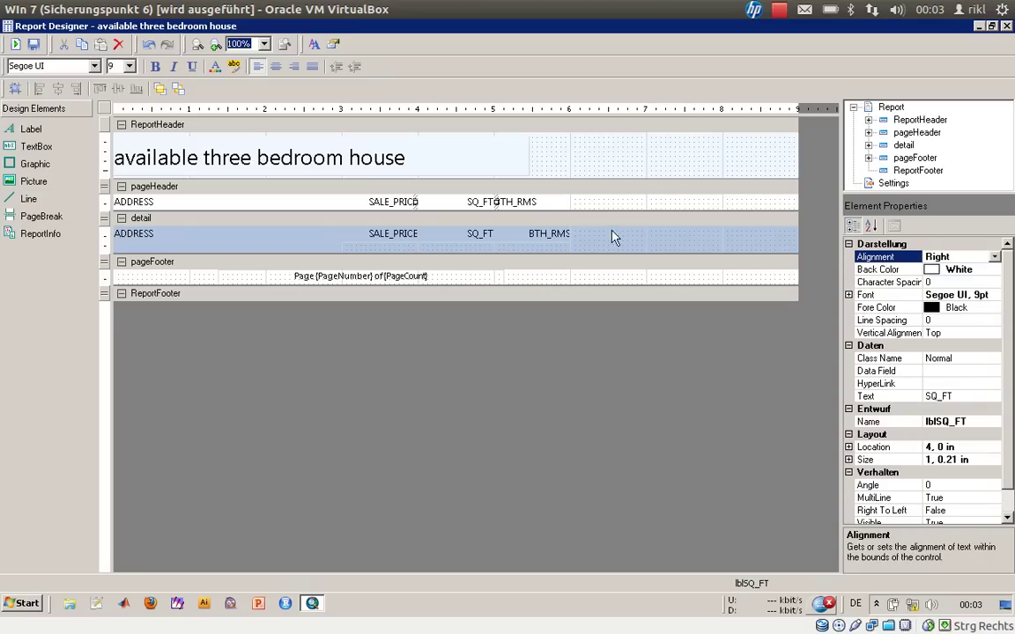
{"action": "left_click", "coordinate": [524, 197]}
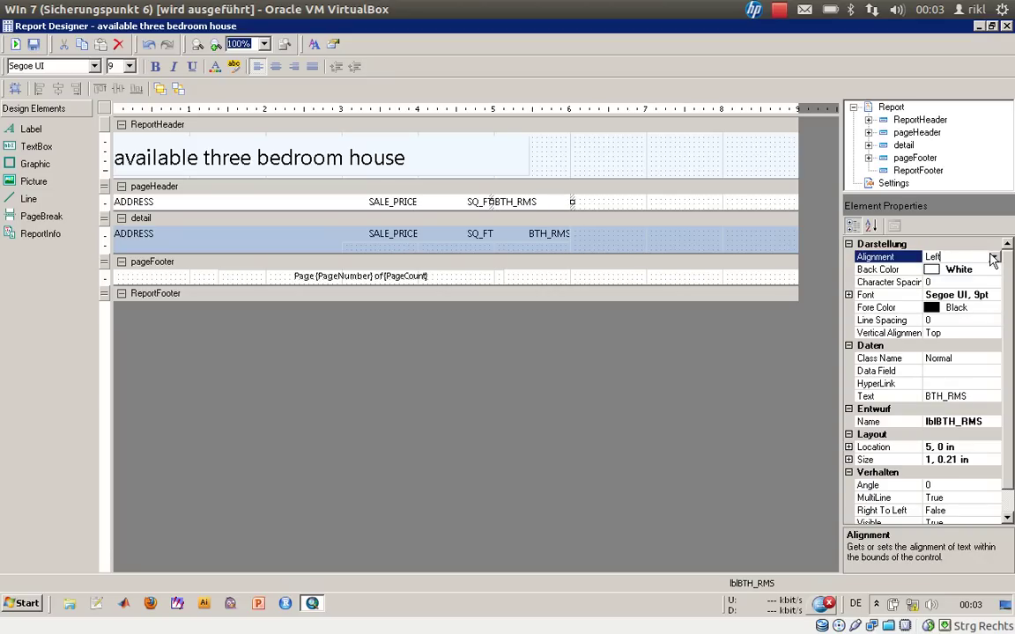
{"action": "left_click", "coordinate": [994, 256]}
{"action": "left_click", "coordinate": [936, 293]}
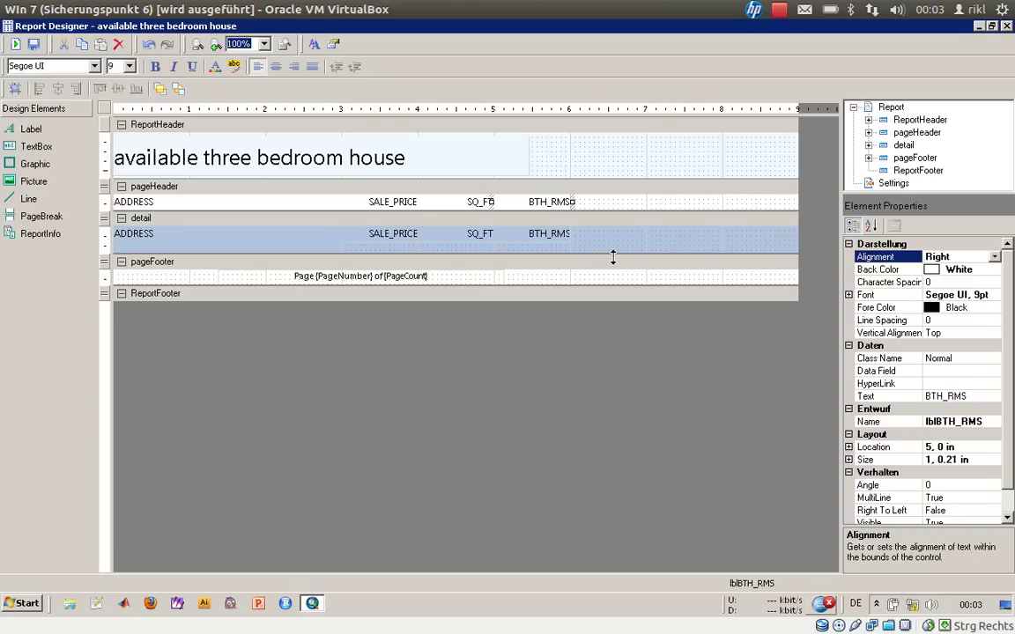
{"action": "left_click", "coordinate": [15, 45]}
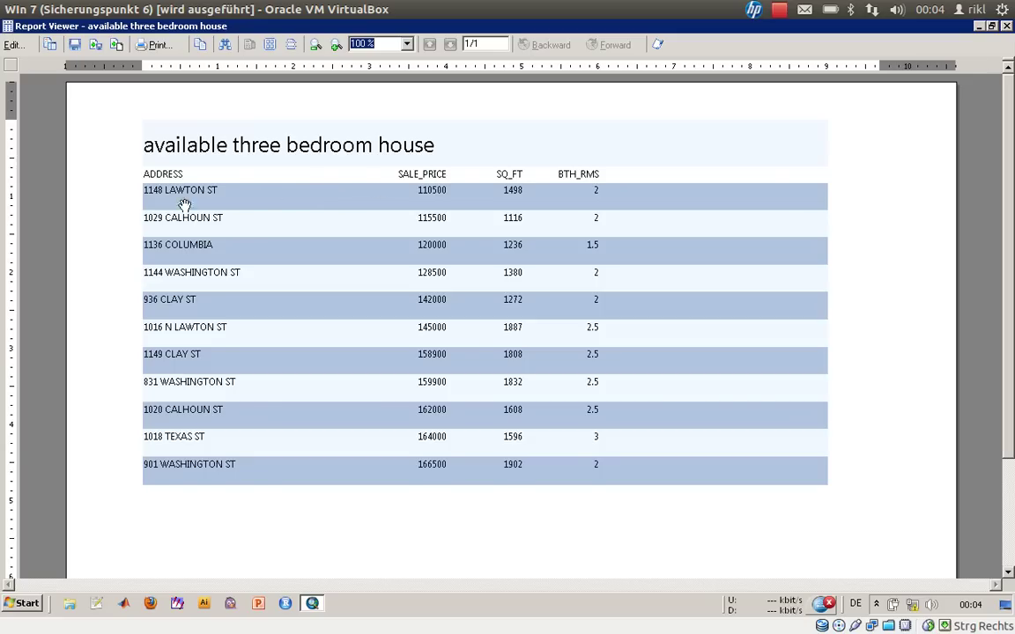
Scroll through the rendered report to review the 11 parcels' aligned columns.
{"action": "scroll", "coordinate": [416, 230], "scroll_direction": "down", "scroll_amount": 1}
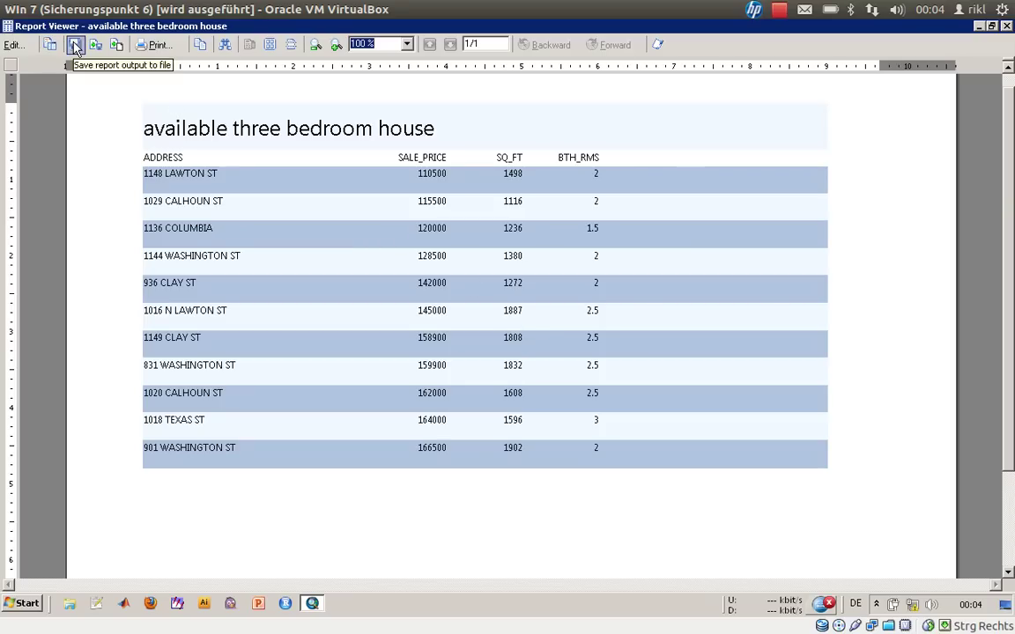
Print the report to Adobe PDF as sales.pdf in the ArcGIS Tutorial folder.
{"action": "left_click", "coordinate": [157, 46]}
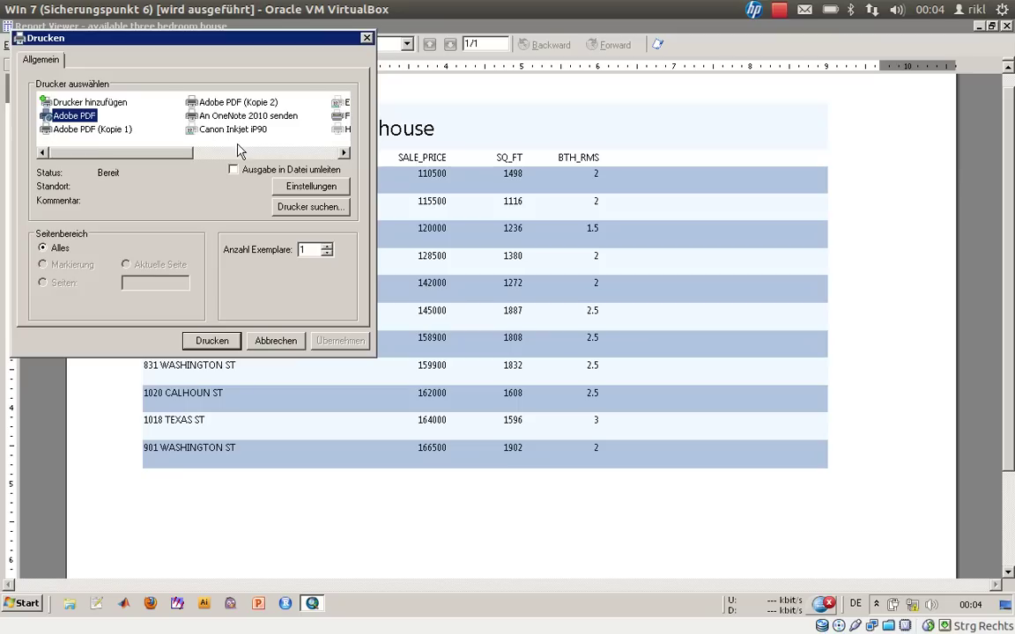
{"action": "left_click", "coordinate": [212, 342]}
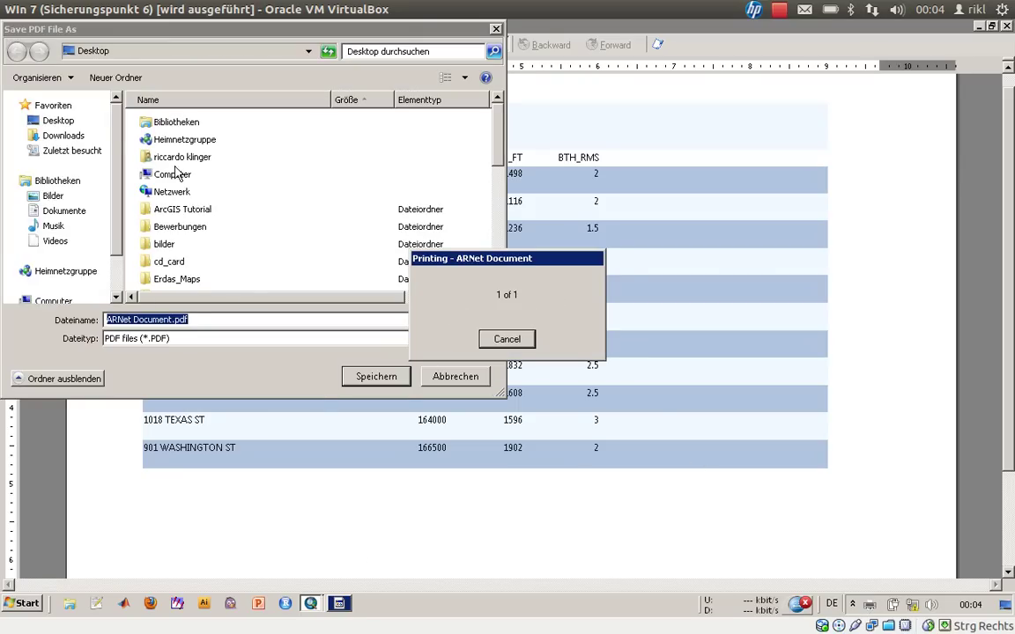
{"action": "left_click", "coordinate": [173, 320]}
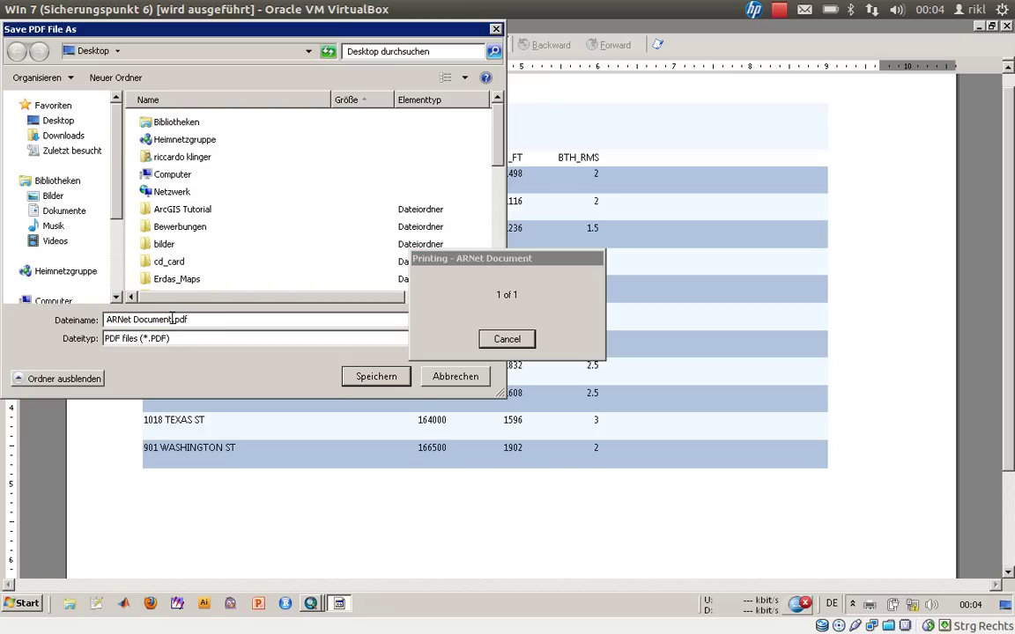
{"action": "left_click_drag", "start_coordinate": [173, 320], "coordinate": [64, 287]}
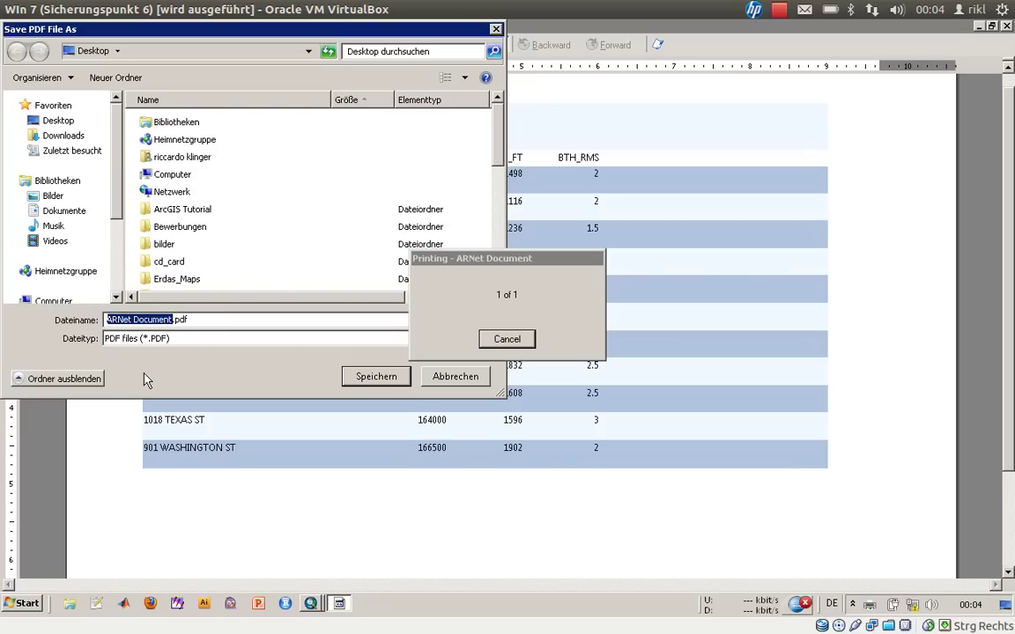
{"action": "type", "text": "sales"}
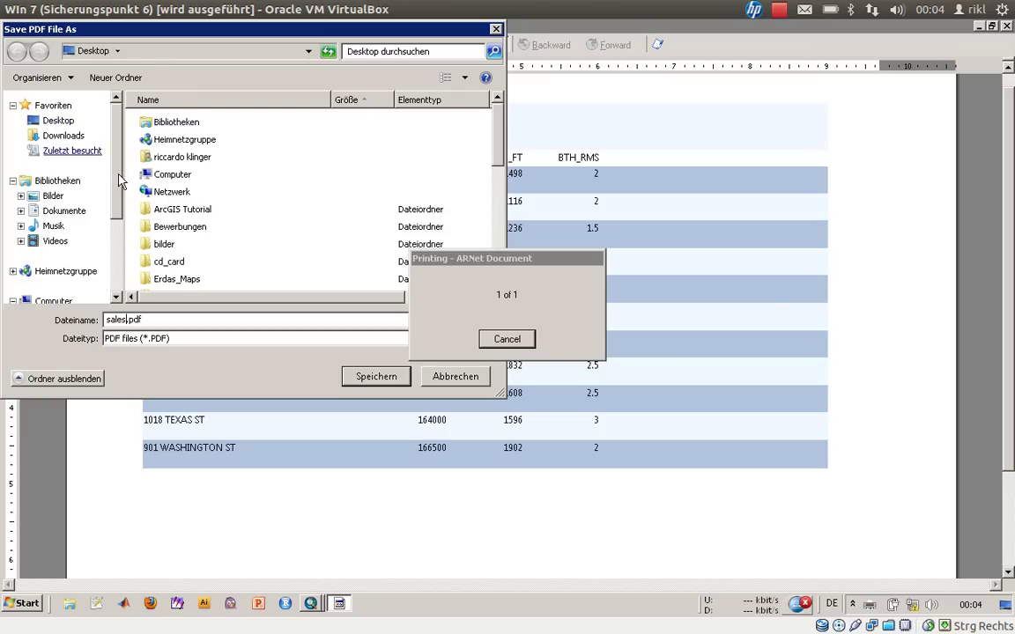
{"action": "double_click", "coordinate": [164, 211]}
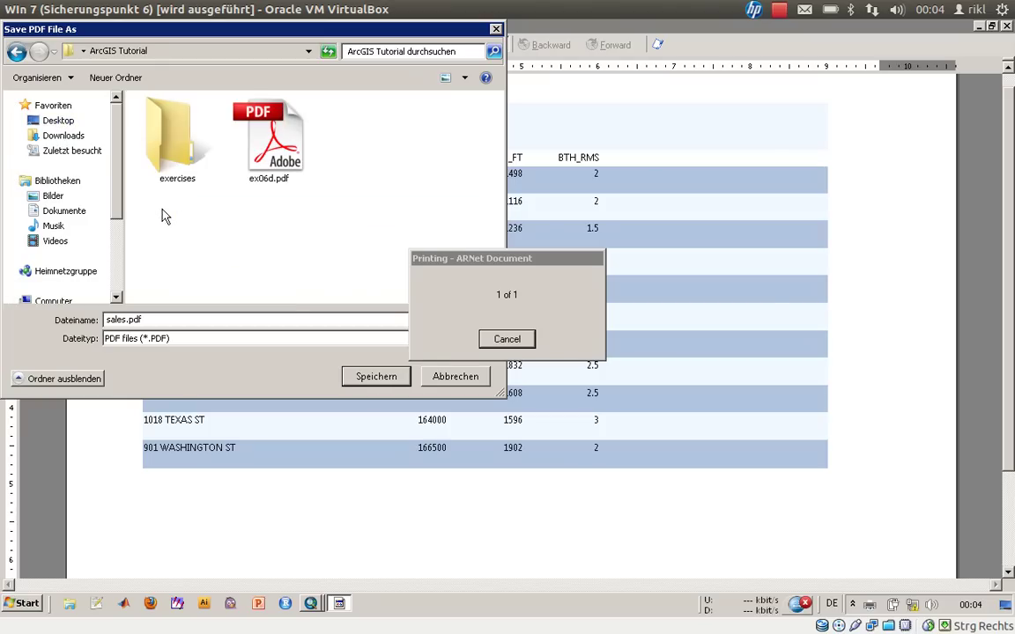
{"action": "left_click", "coordinate": [357, 378]}
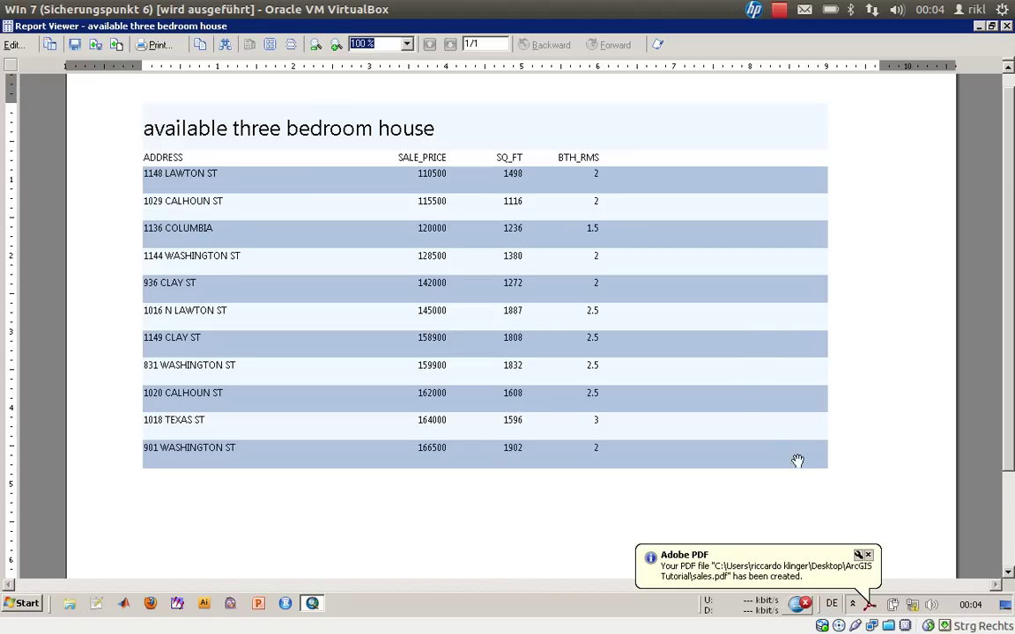
{"action": "left_click", "coordinate": [867, 555]}
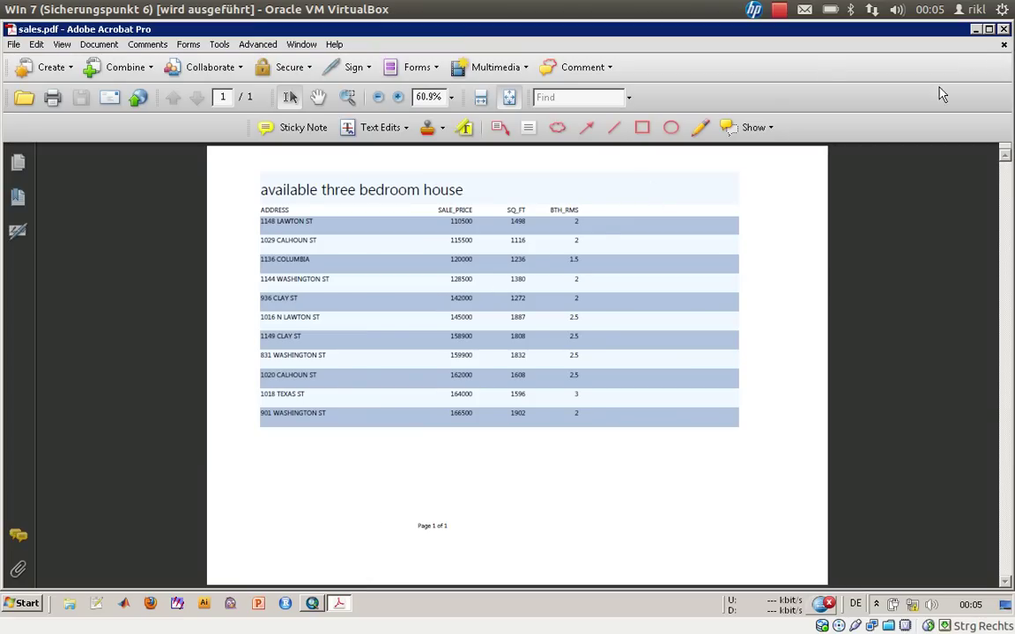
{"action": "left_click", "coordinate": [1006, 42]}
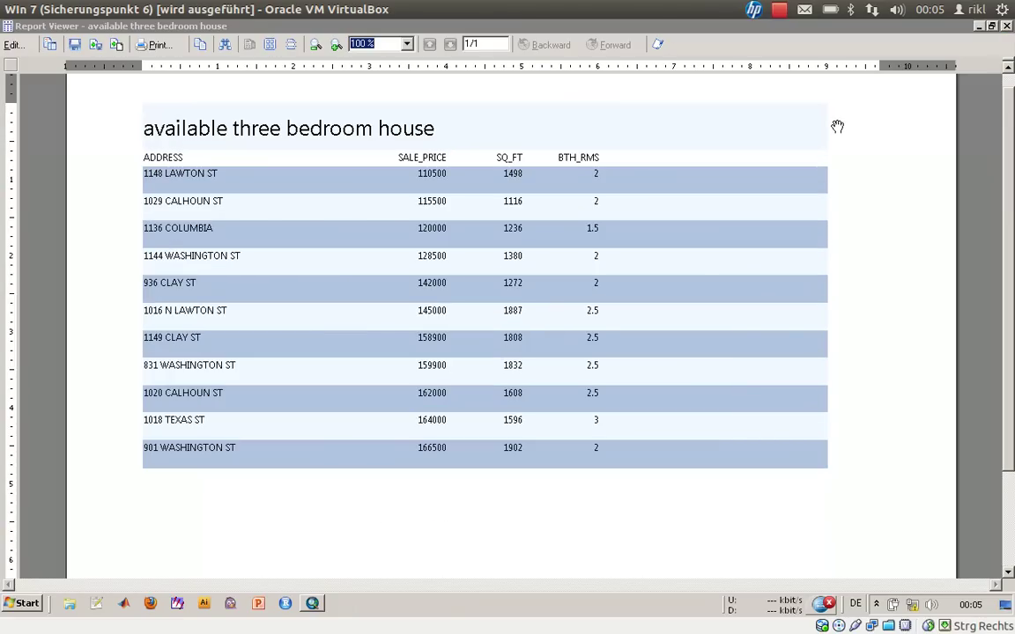